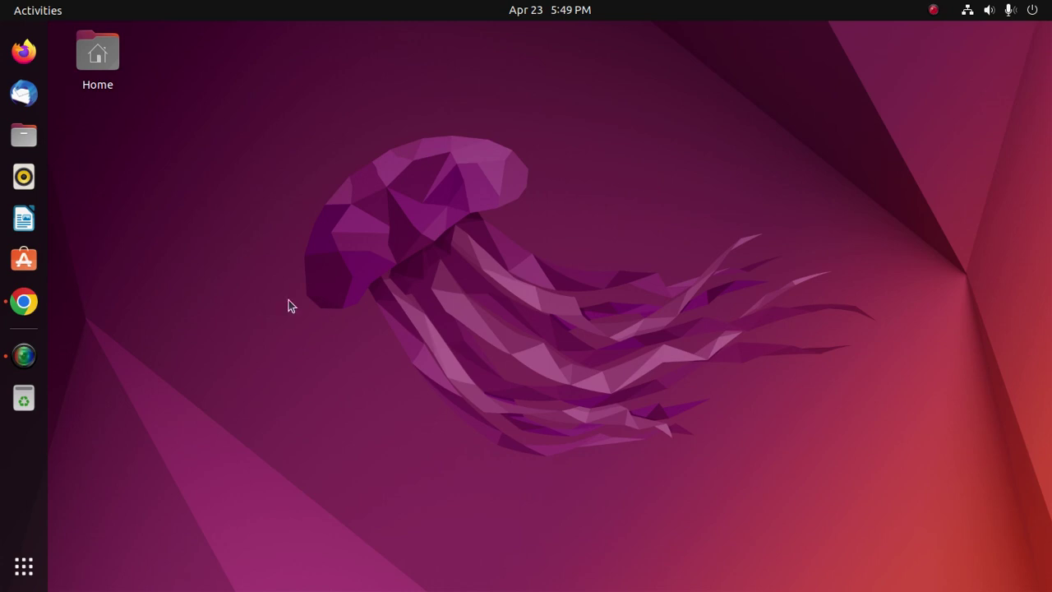
- Open the official obsproject.com site from Chrome's 'obs studio' Google results
{"action": "left_click", "coordinate": [24, 302]}
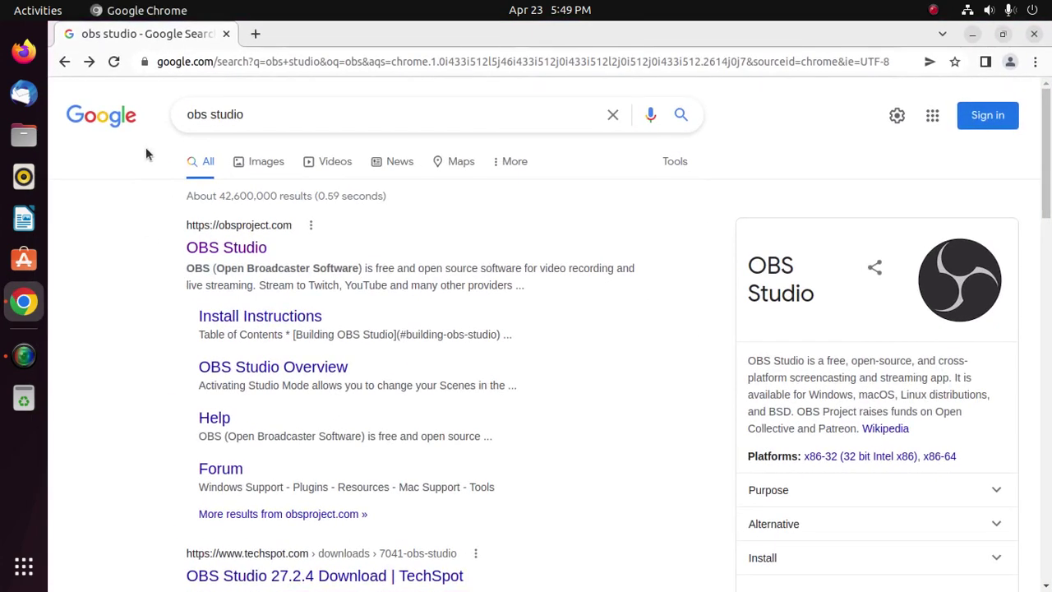
{"action": "left_click", "coordinate": [239, 232]}
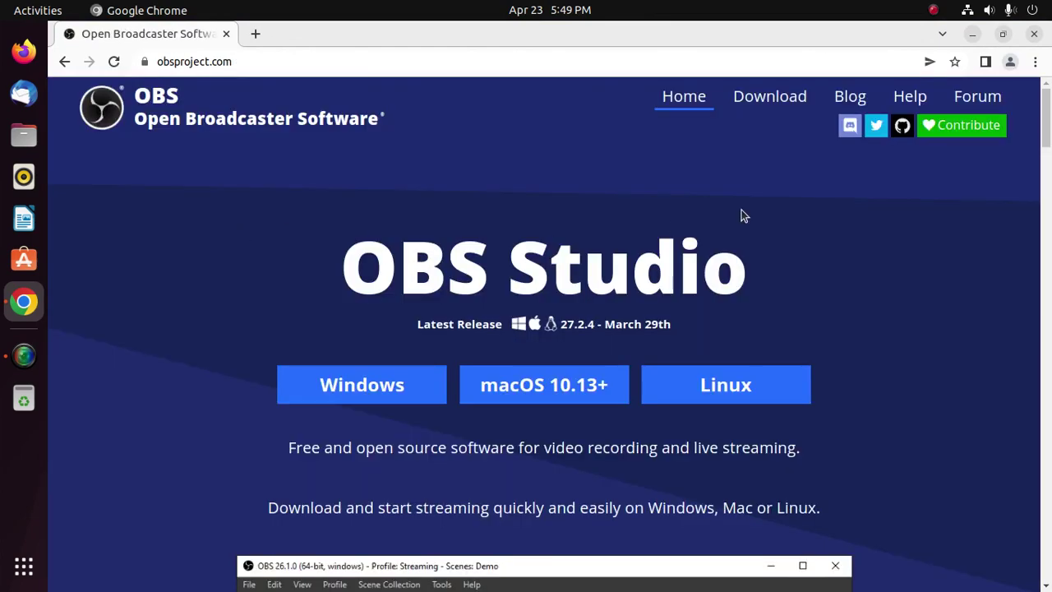
- Open the OBS wiki's Linux install page and copy the Debian/Ubuntu v4l2loopback-dkms install command
{"action": "left_click", "coordinate": [722, 391]}
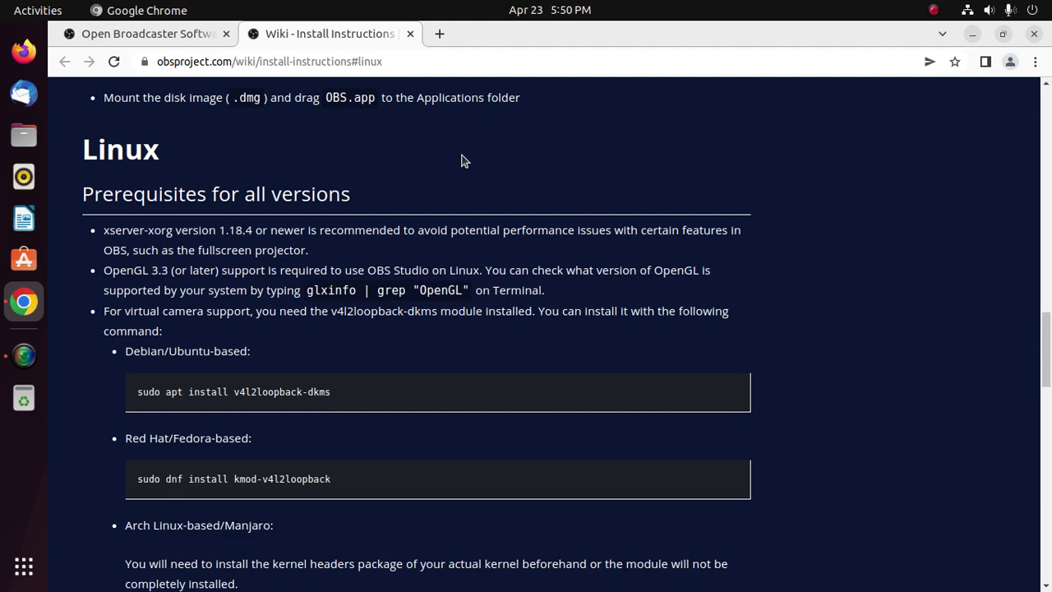
{"action": "scroll", "coordinate": [462, 163], "scroll_direction": "down", "scroll_amount": 2}
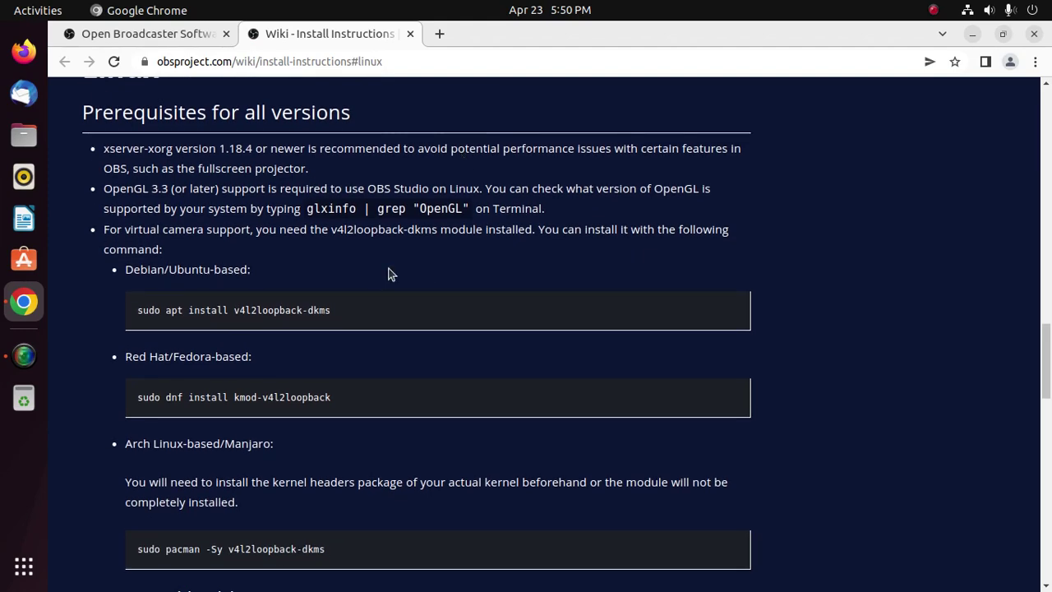
{"action": "triple_click", "coordinate": [139, 313]}
{"action": "right_click", "coordinate": [157, 311]}
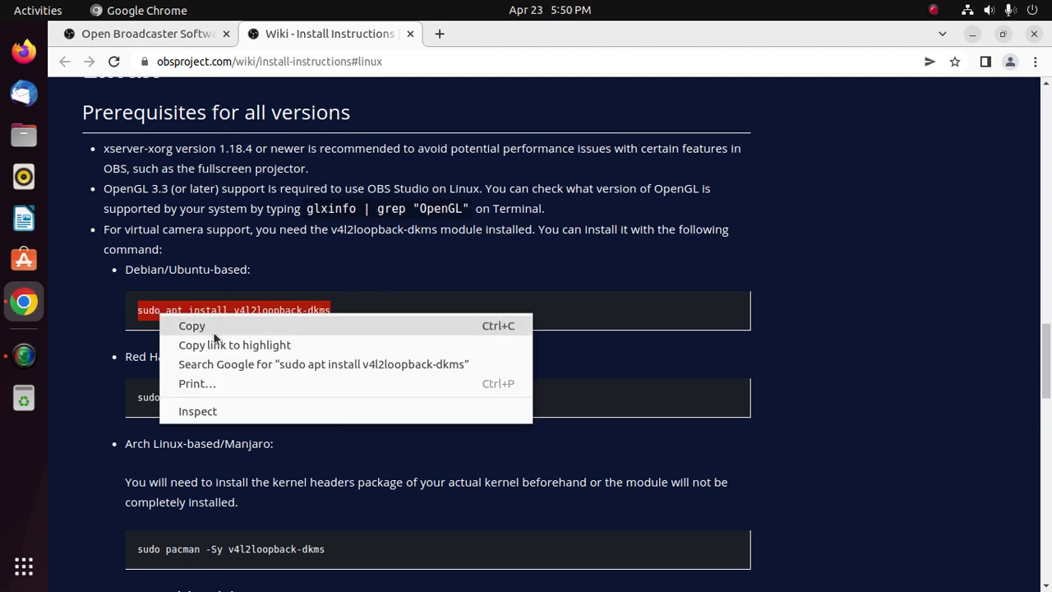
{"action": "left_click", "coordinate": [200, 326]}
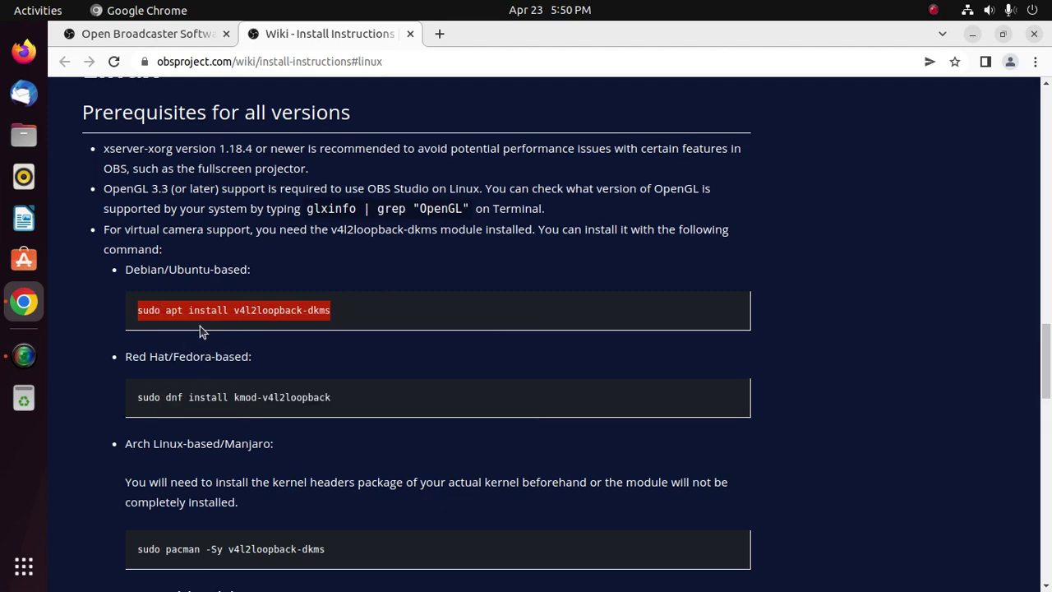
- Launch Terminal from the app search and maximize it
{"action": "left_click", "coordinate": [29, 574]}
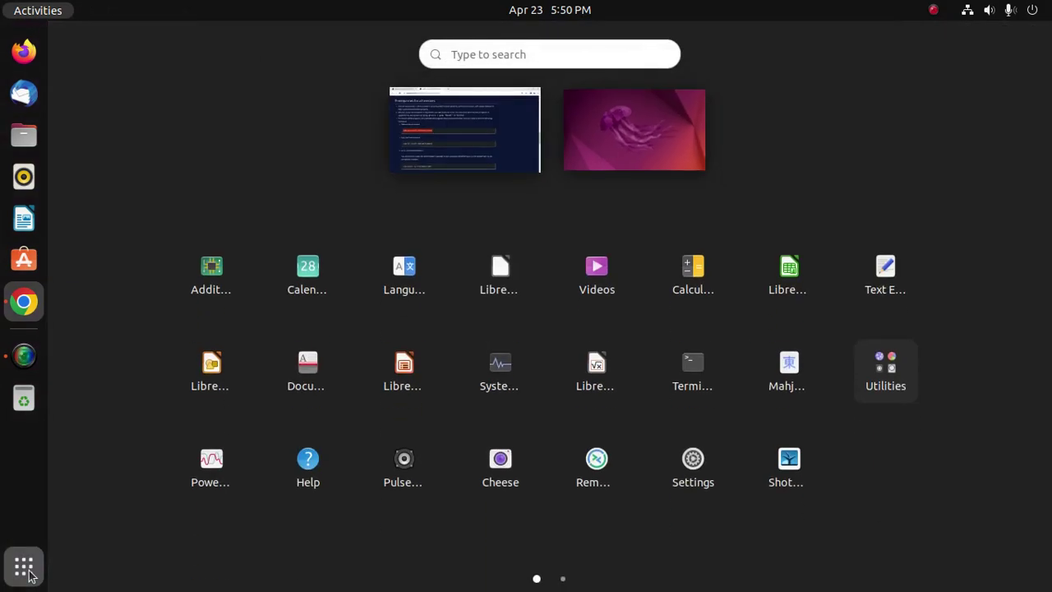
{"action": "type", "text": "ter"}
{"action": "left_click", "coordinate": [572, 135]}
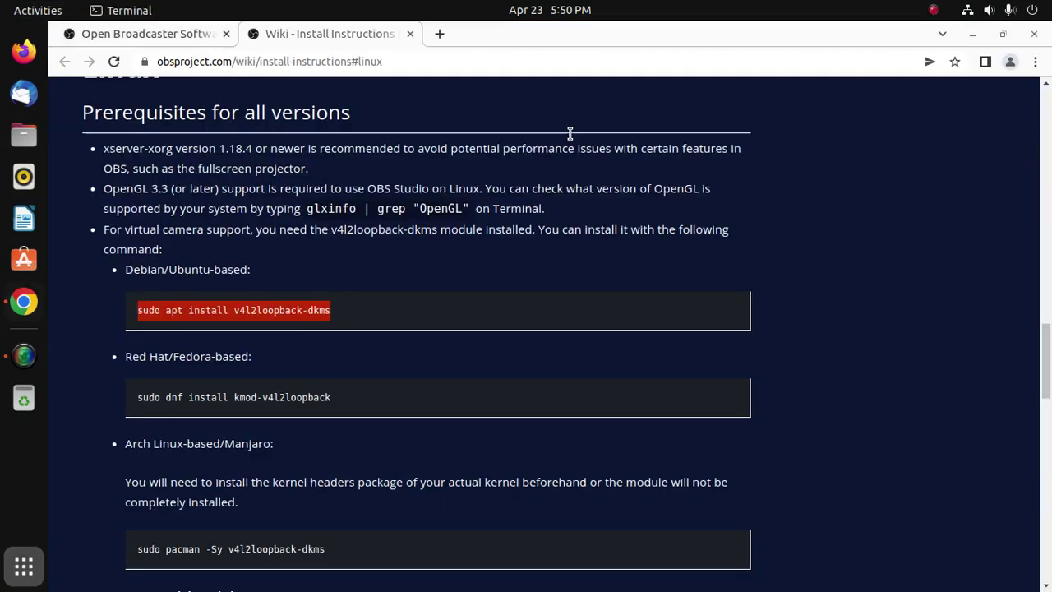
{"action": "left_click", "coordinate": [599, 78]}
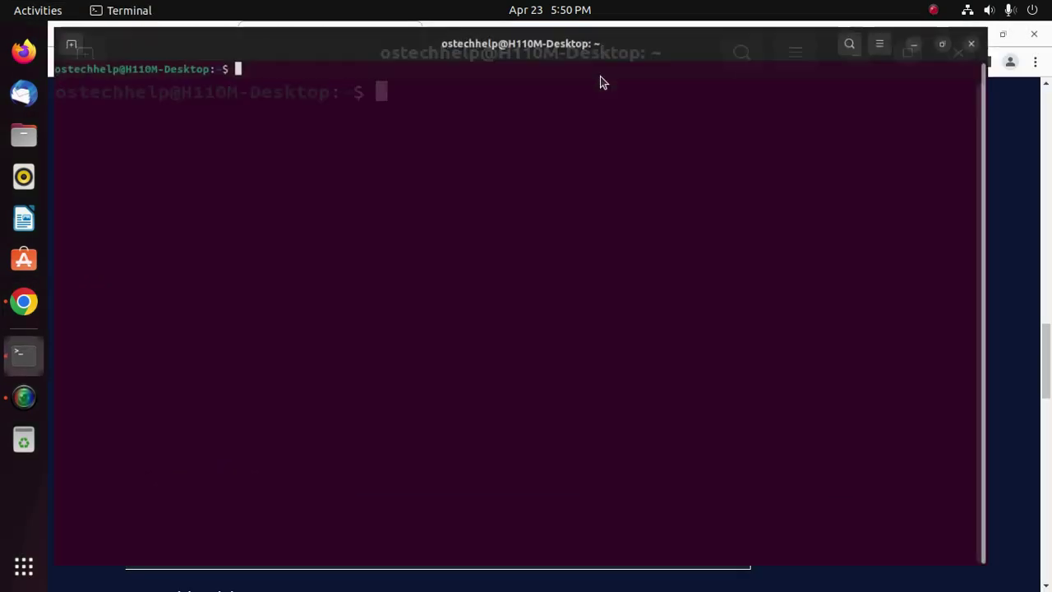
- Paste and run the v4l2loopback-dkms install command, entering the password and answering Y
{"action": "right_click", "coordinate": [388, 99]}
{"action": "left_click", "coordinate": [406, 153]}
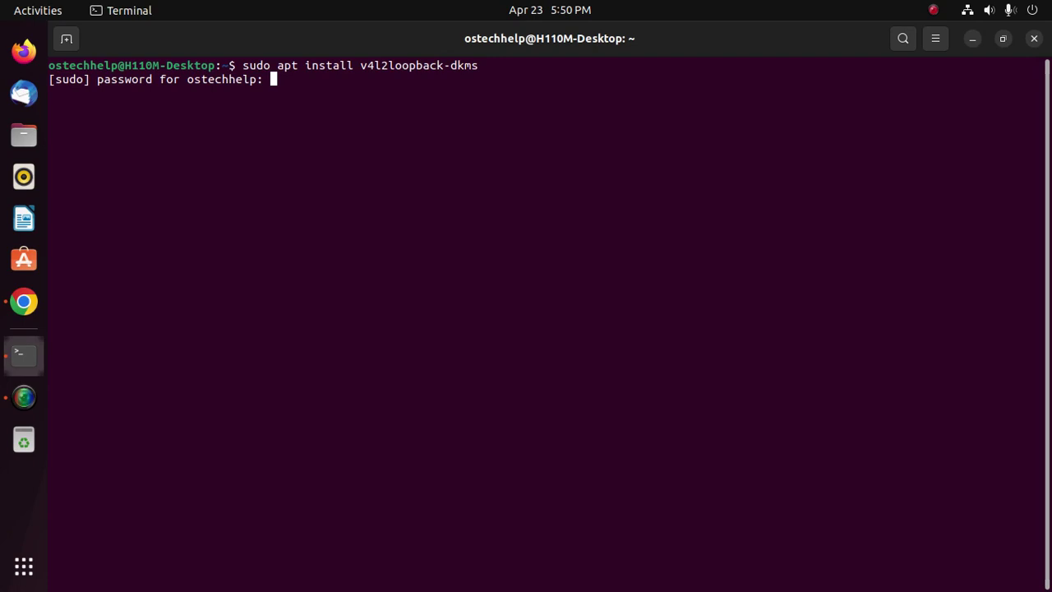
{"action": "key", "text": "Return"}
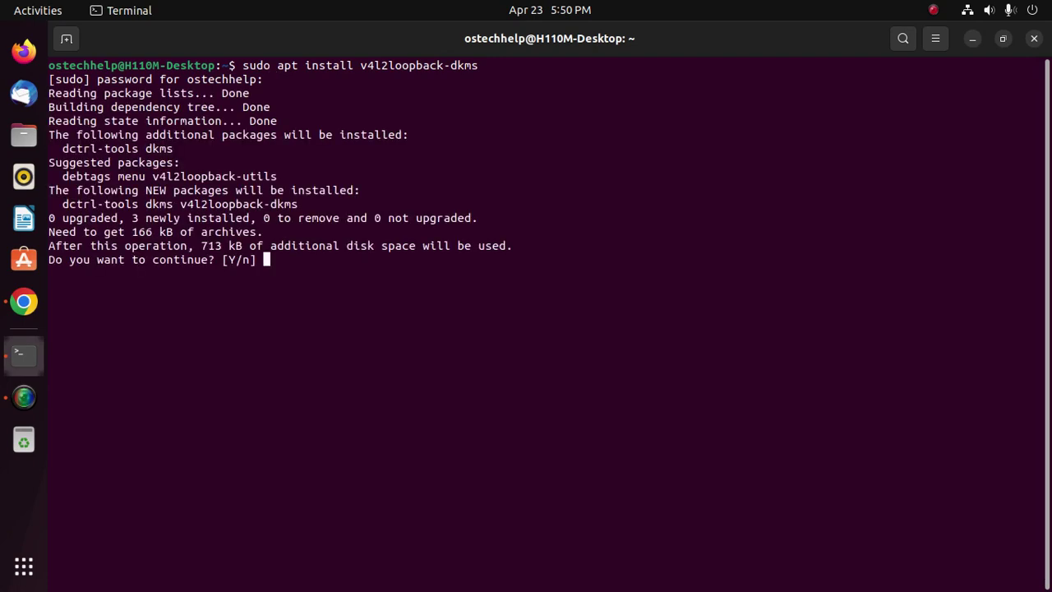
{"action": "type", "text": "Y"}
{"action": "key", "text": "Return"}
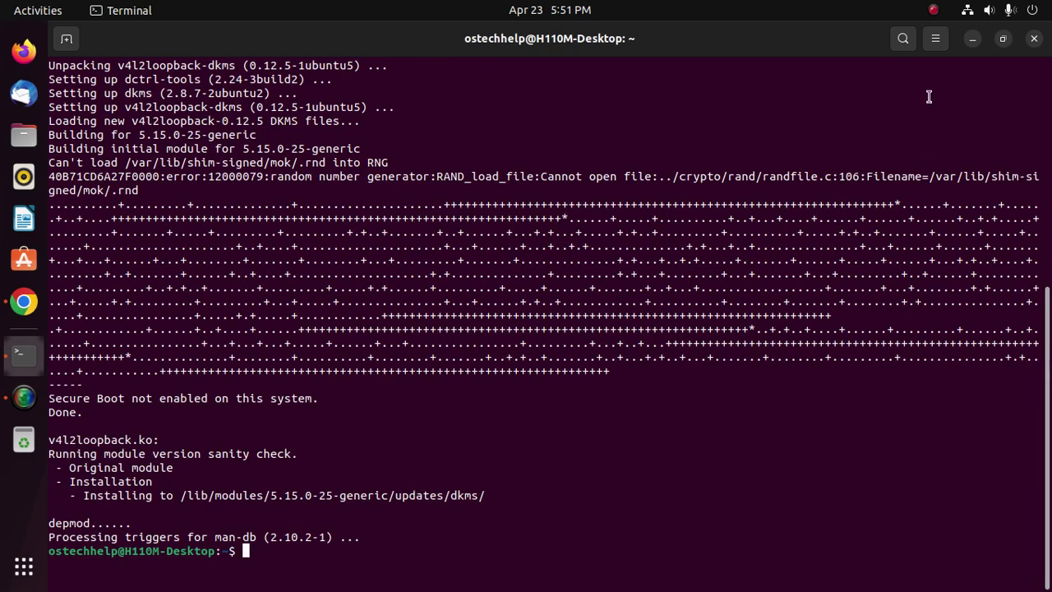
- Return to Chrome and scroll the OBS wiki down to its Ubuntu section
{"action": "left_click", "coordinate": [973, 39]}
{"action": "left_click", "coordinate": [445, 268]}
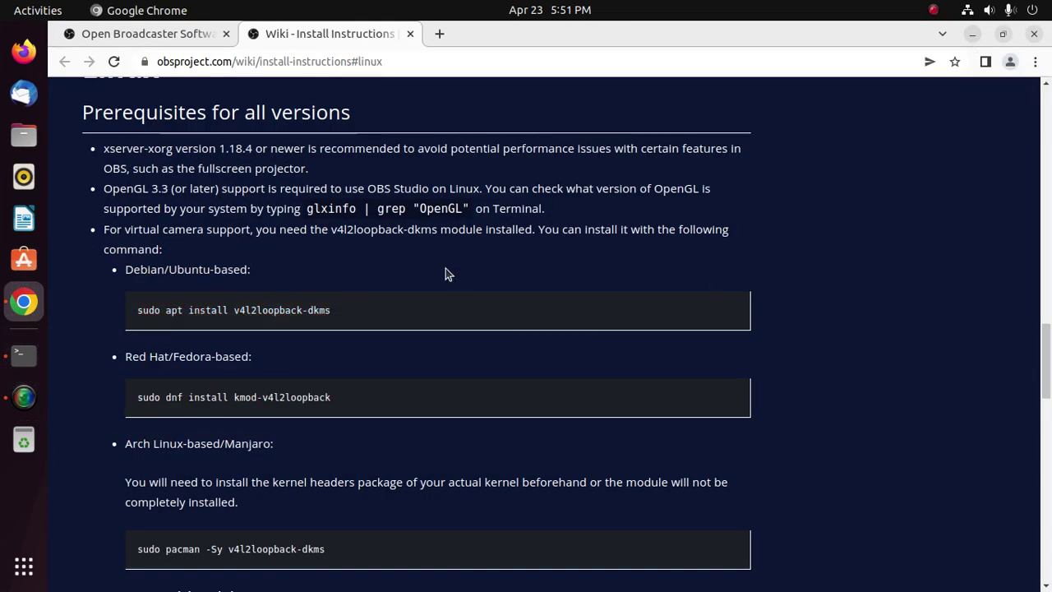
{"action": "scroll", "coordinate": [445, 272], "scroll_direction": "down", "scroll_amount": 5}
{"action": "scroll", "coordinate": [445, 273], "scroll_direction": "down", "scroll_amount": 4}
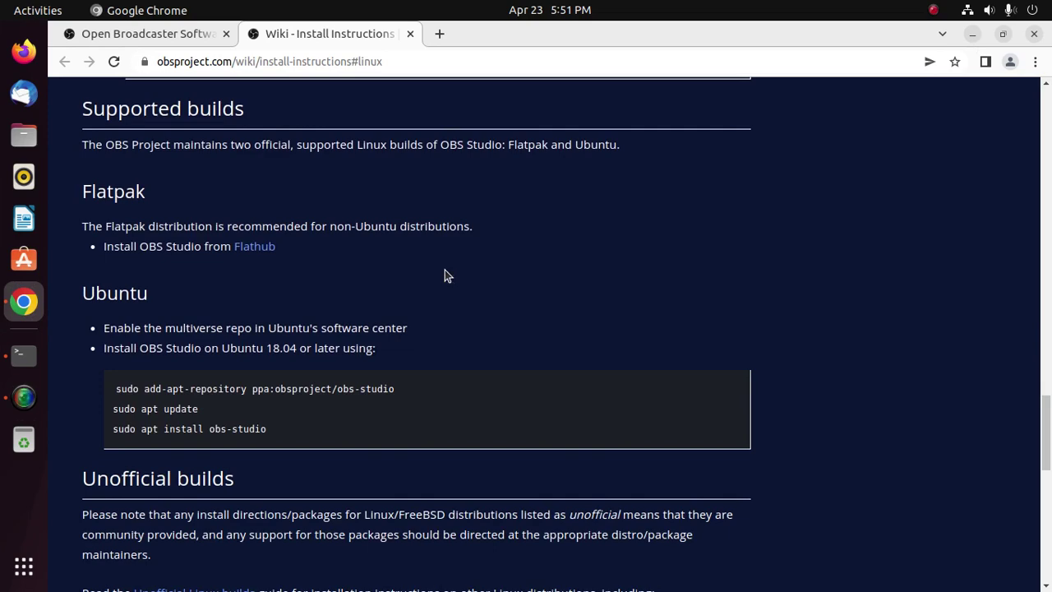
{"action": "scroll", "coordinate": [444, 269], "scroll_direction": "down", "scroll_amount": 1}
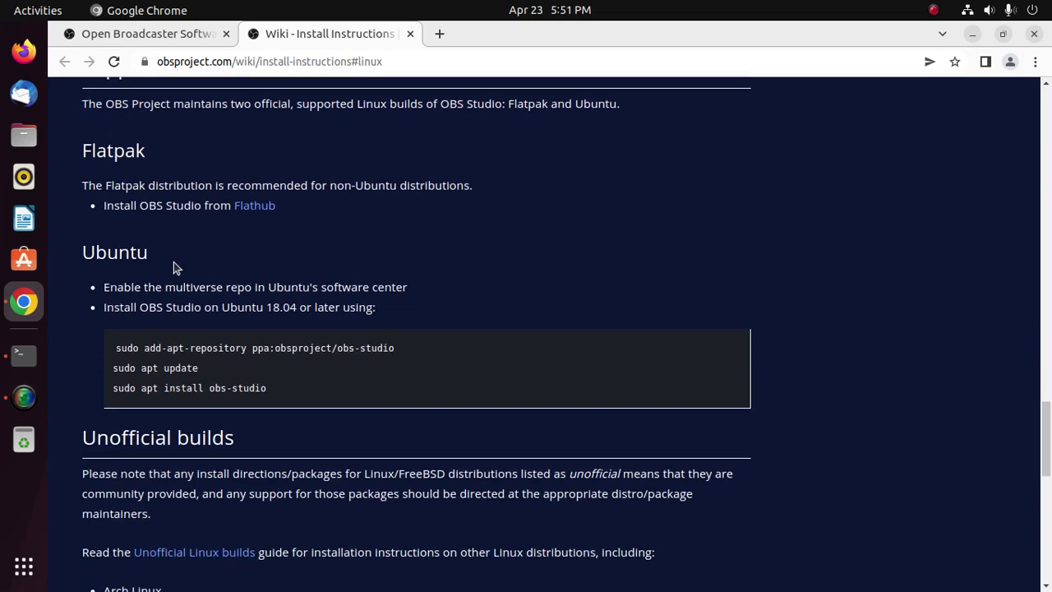
{"action": "left_click_drag", "start_coordinate": [156, 257], "coordinate": [83, 256]}
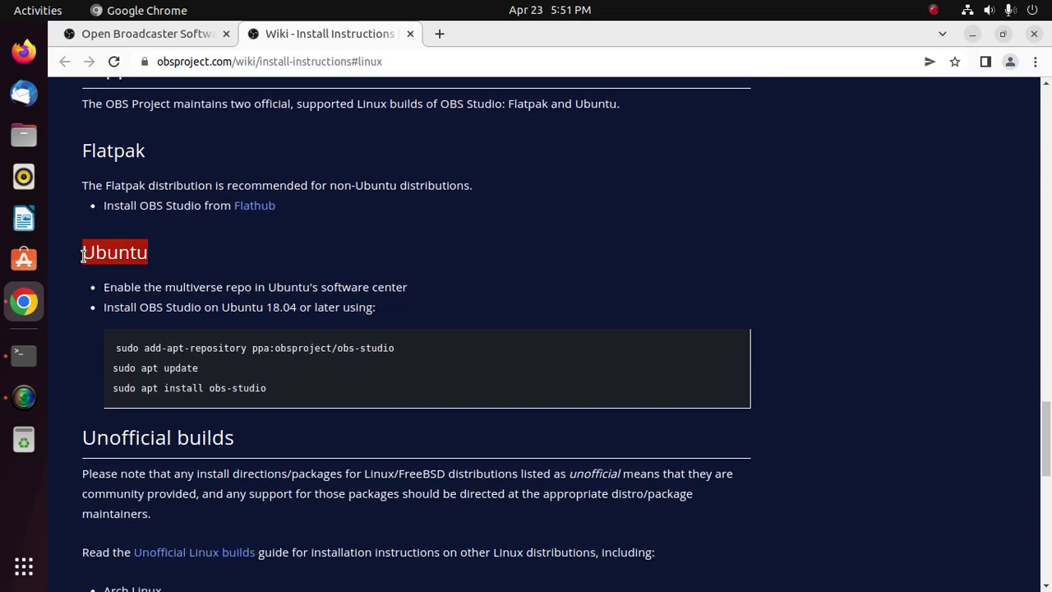
{"action": "left_click", "coordinate": [391, 253]}
- Copy the add-apt-repository ppa:obsproject/obs-studio command and return to Terminal
{"action": "scroll", "coordinate": [478, 292], "scroll_direction": "down", "scroll_amount": 1}
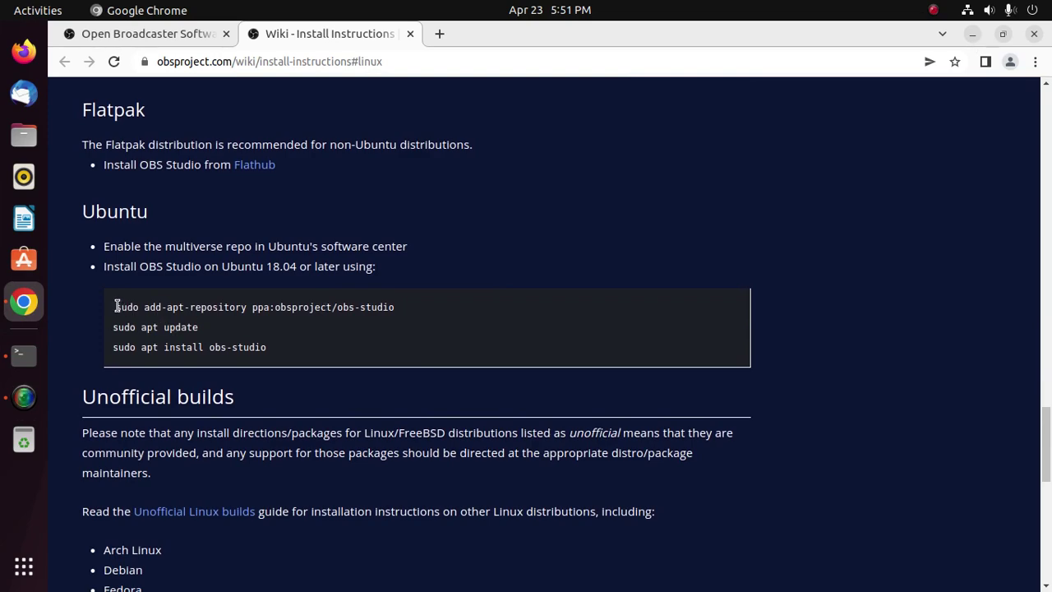
{"action": "left_click_drag", "start_coordinate": [115, 306], "coordinate": [396, 304]}
{"action": "right_click", "coordinate": [403, 305]}
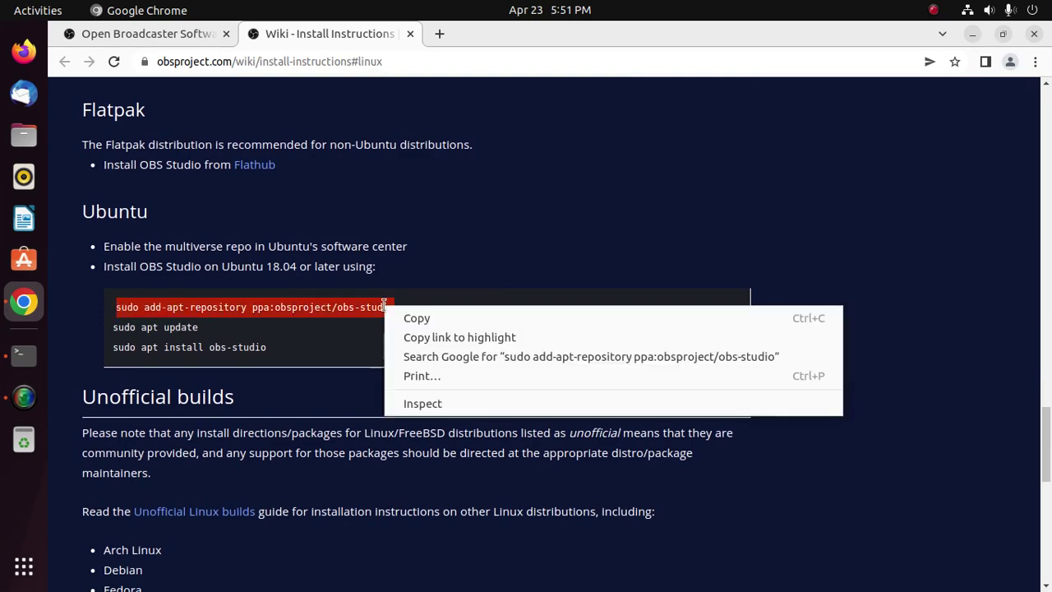
{"action": "left_click", "coordinate": [410, 313]}
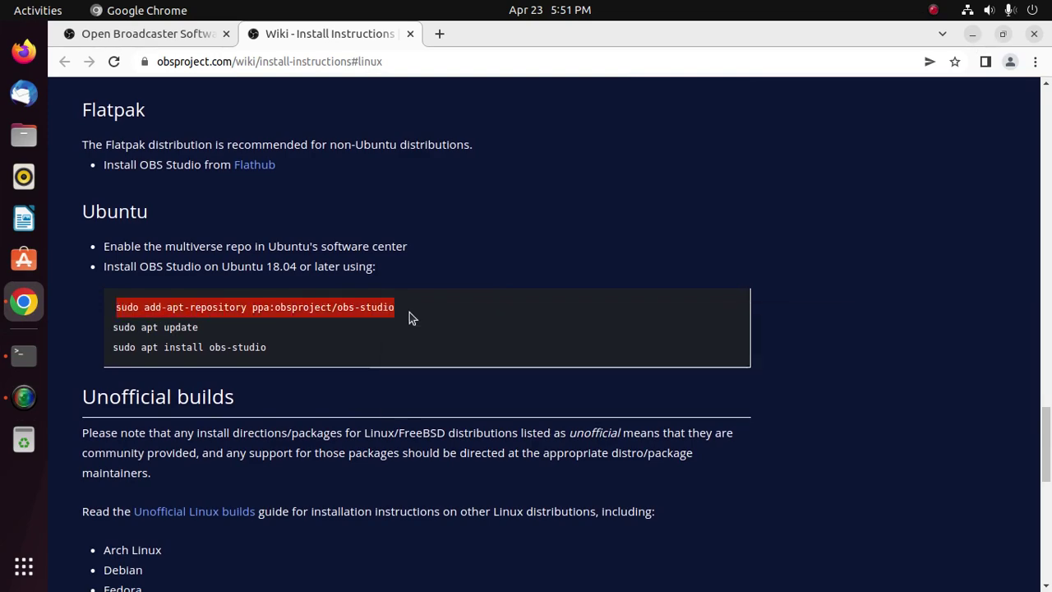
{"action": "left_click", "coordinate": [23, 353]}
- Clear the terminal, then run and confirm the add-apt-repository ppa:obsproject/obs-studio command
{"action": "type", "text": "c"}
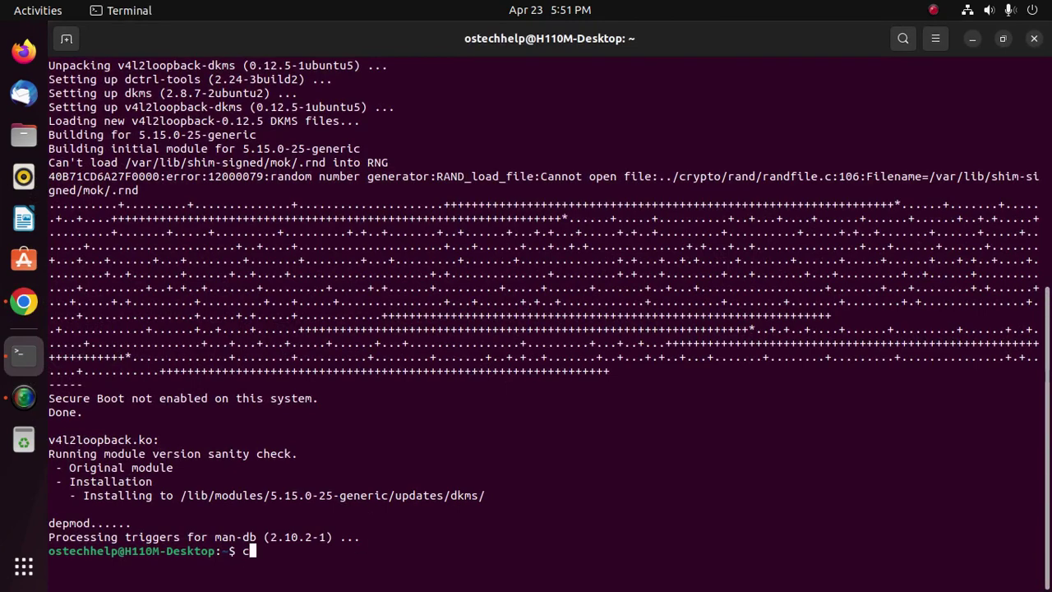
{"action": "type", "text": "lear"}
{"action": "key", "text": "Return"}
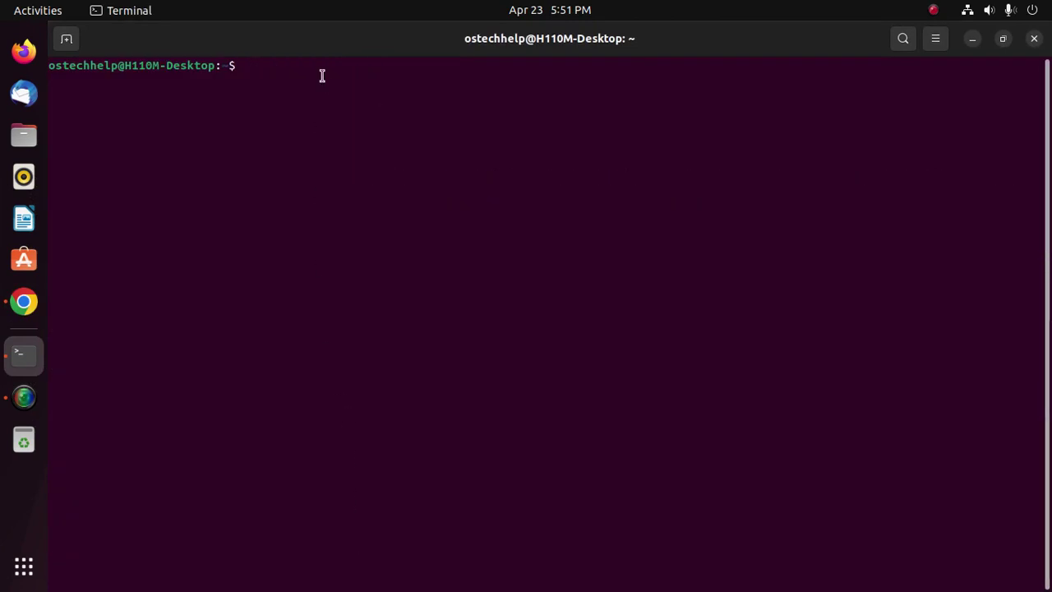
{"action": "right_click", "coordinate": [322, 74]}
{"action": "left_click", "coordinate": [357, 124]}
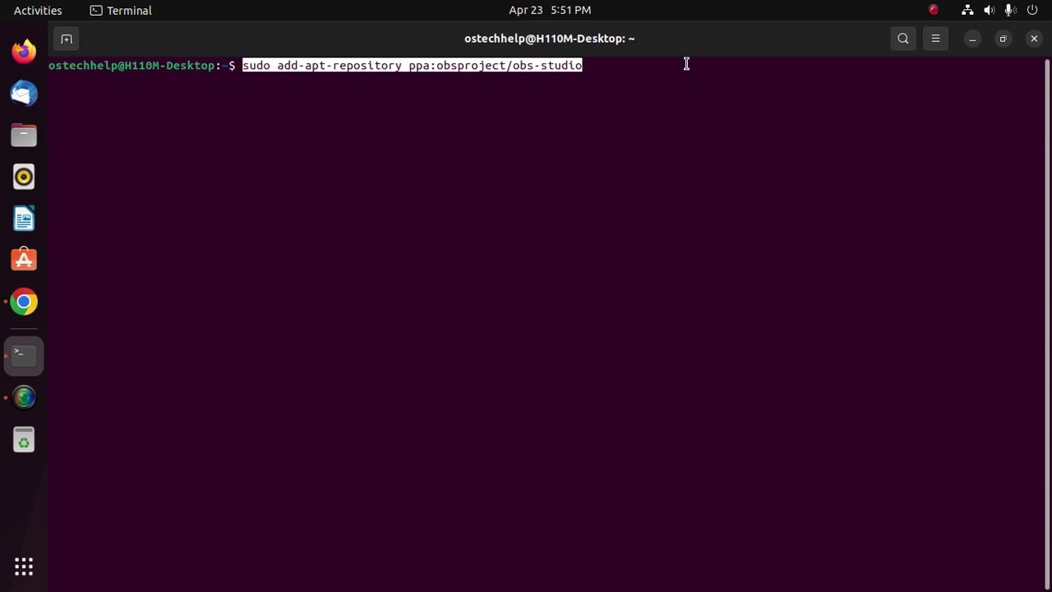
{"action": "key", "text": "Return"}
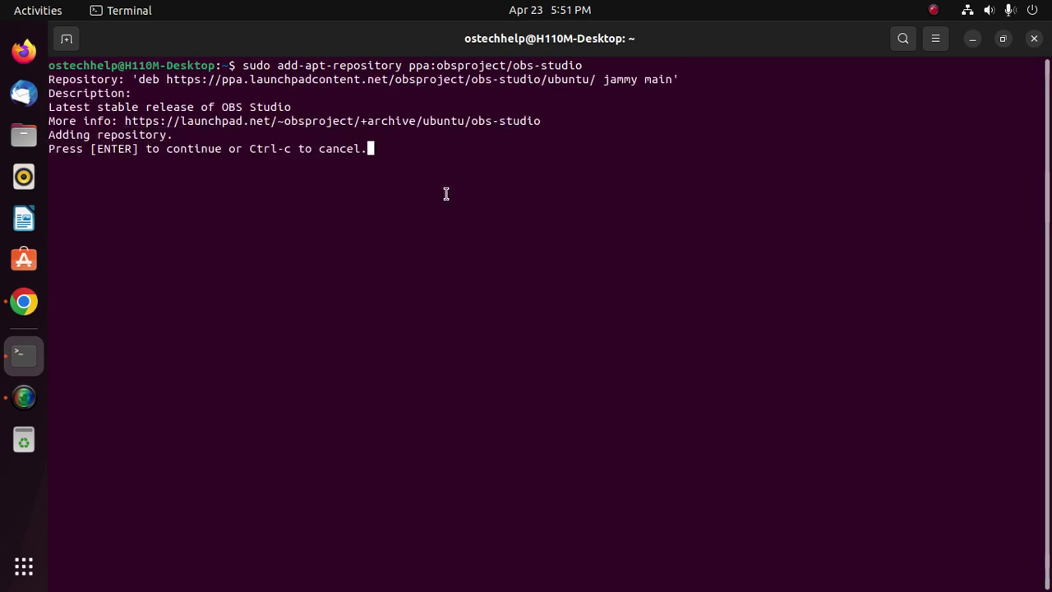
{"action": "key", "text": "Return"}
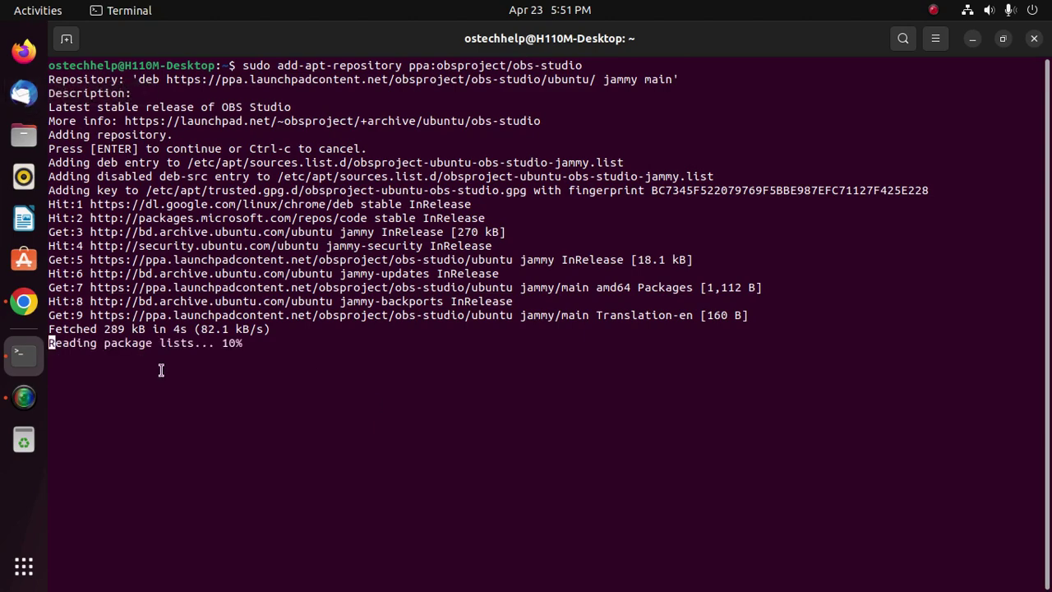
- Copy 'sudo apt update' from the wiki and run it in Terminal
{"action": "left_click", "coordinate": [24, 302]}
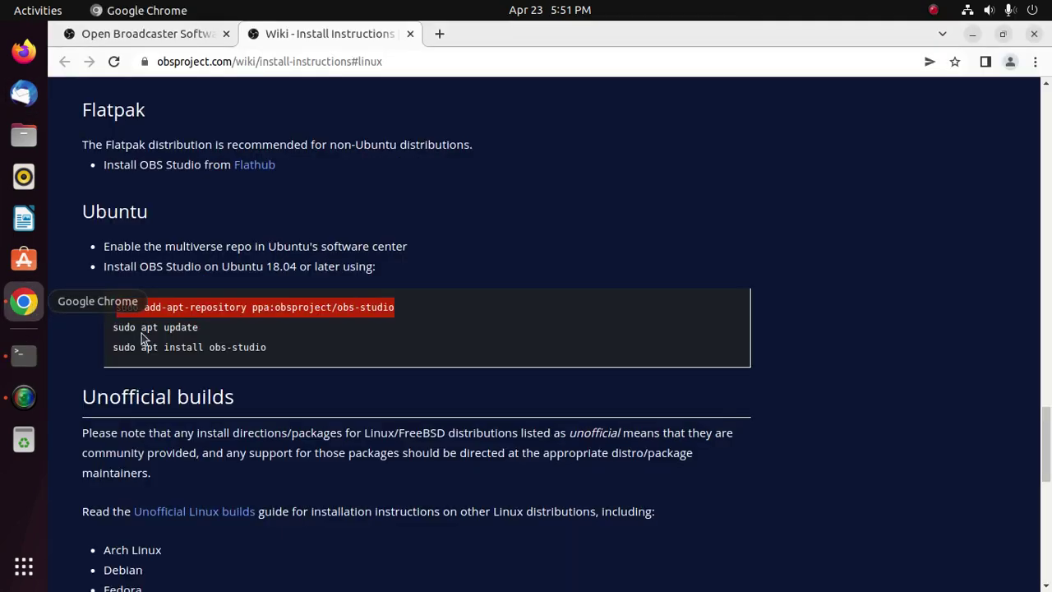
{"action": "left_click_drag", "start_coordinate": [199, 326], "coordinate": [113, 326]}
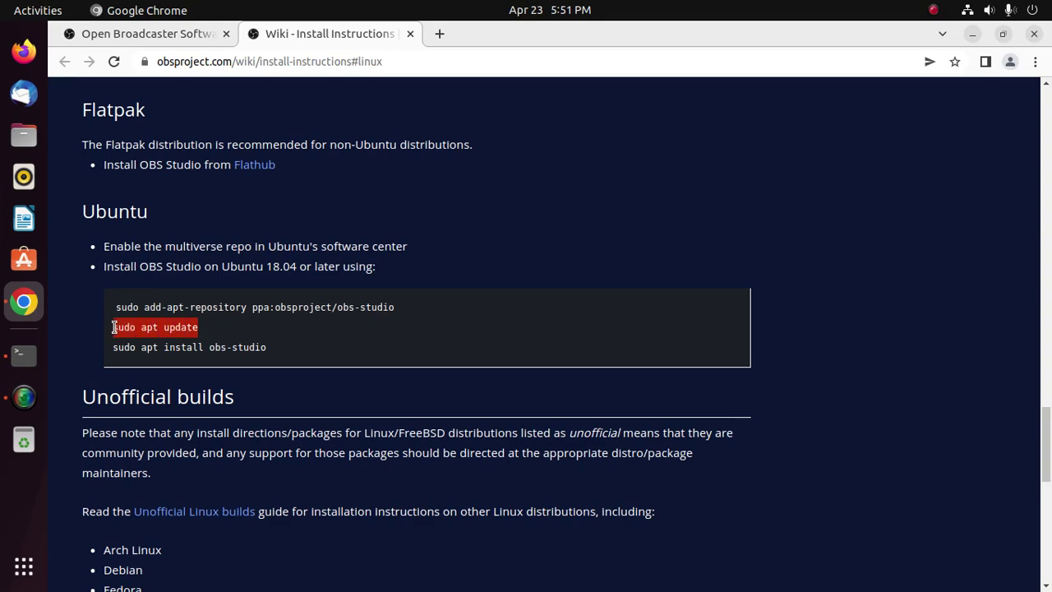
{"action": "right_click", "coordinate": [124, 330]}
{"action": "left_click", "coordinate": [153, 342]}
{"action": "left_click", "coordinate": [24, 354]}
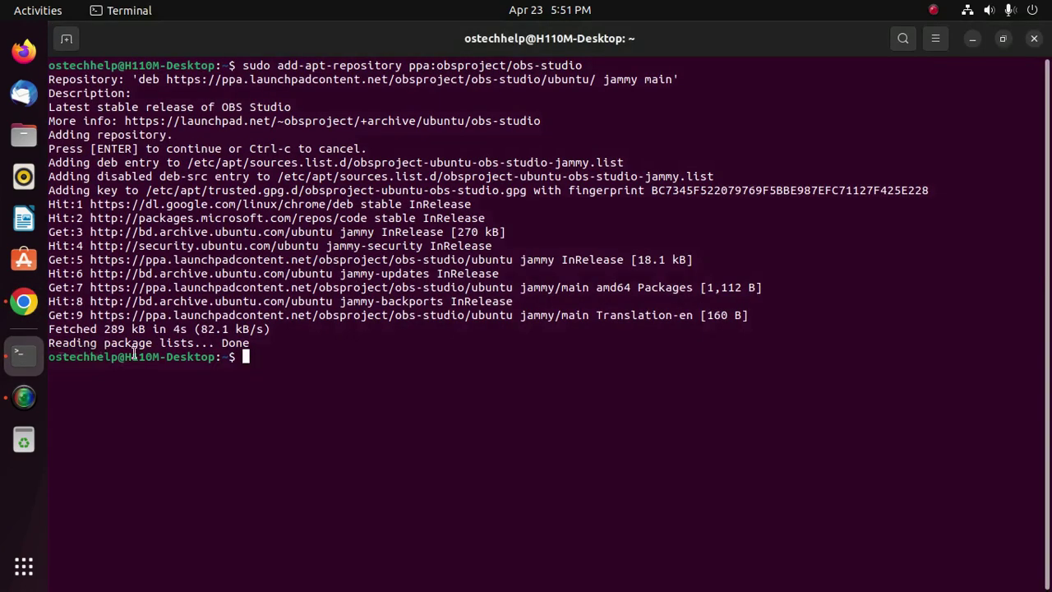
{"action": "right_click", "coordinate": [401, 380]}
{"action": "left_click", "coordinate": [452, 429]}
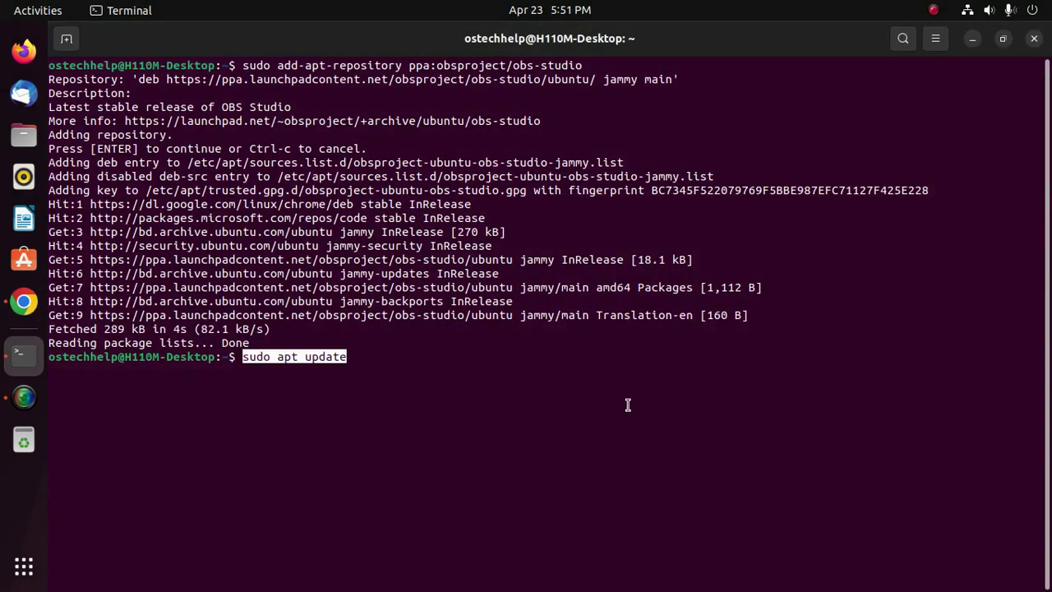
{"action": "key", "text": "Return"}
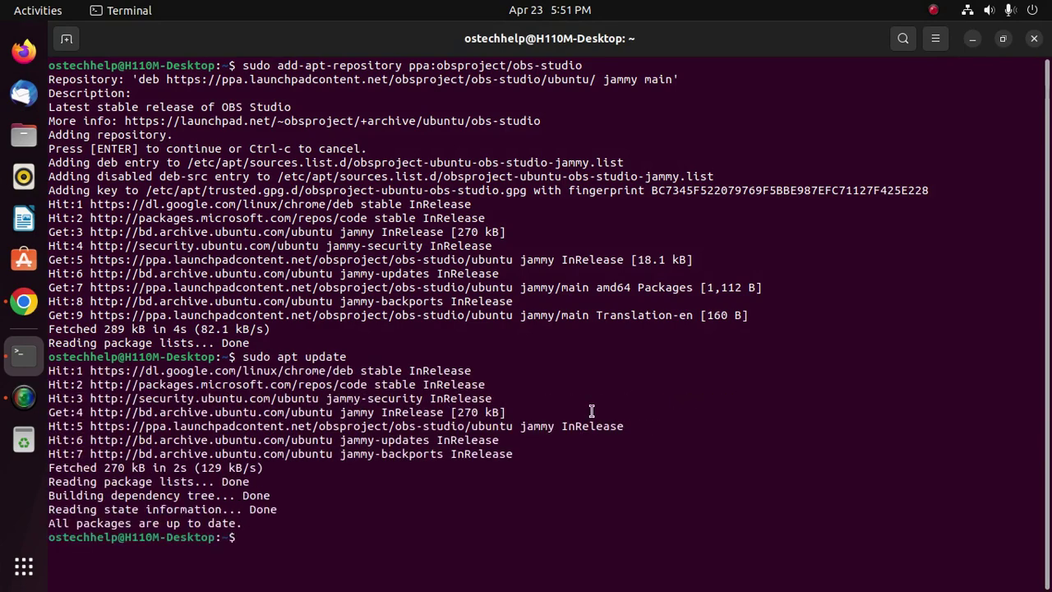
- Copy the 'sudo apt install obs-studio' line from the wiki
{"action": "left_click", "coordinate": [39, 303]}
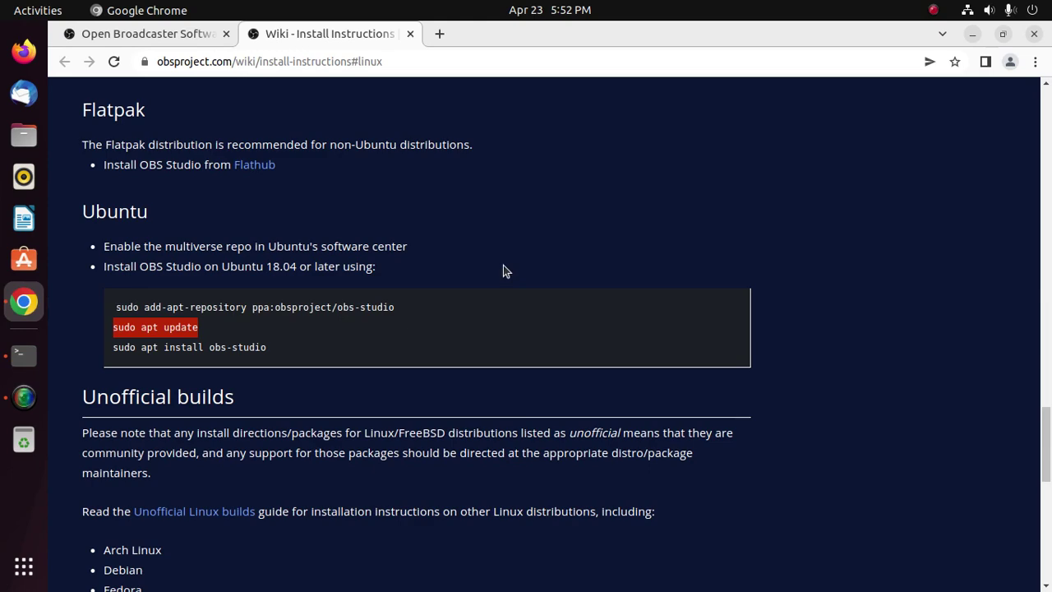
{"action": "scroll", "coordinate": [503, 265], "scroll_direction": "down", "scroll_amount": 2}
{"action": "left_click", "coordinate": [276, 273]}
{"action": "left_click_drag", "start_coordinate": [276, 273], "coordinate": [108, 277]}
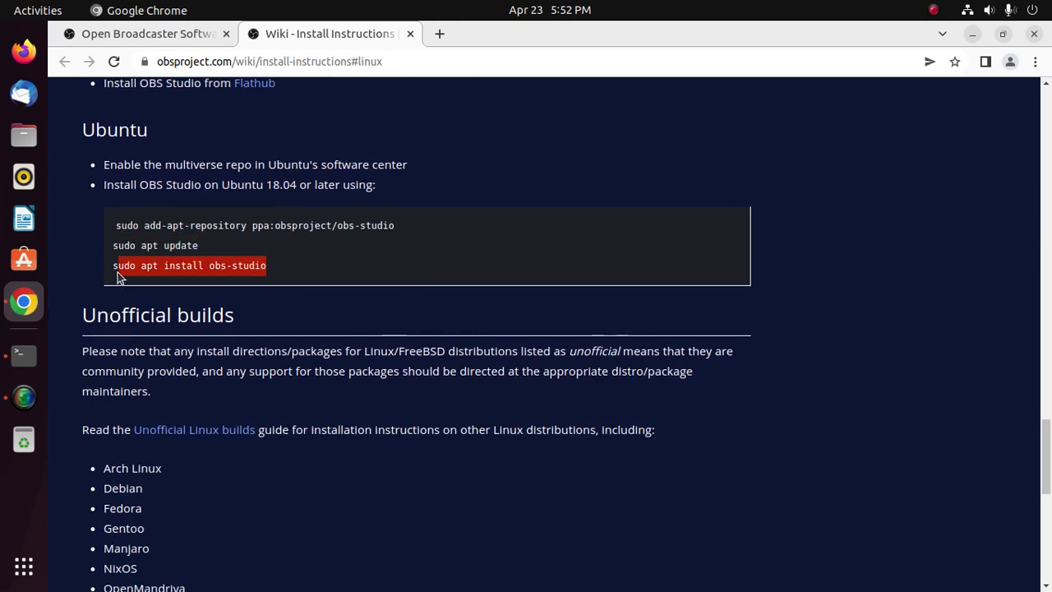
{"action": "right_click", "coordinate": [145, 266]}
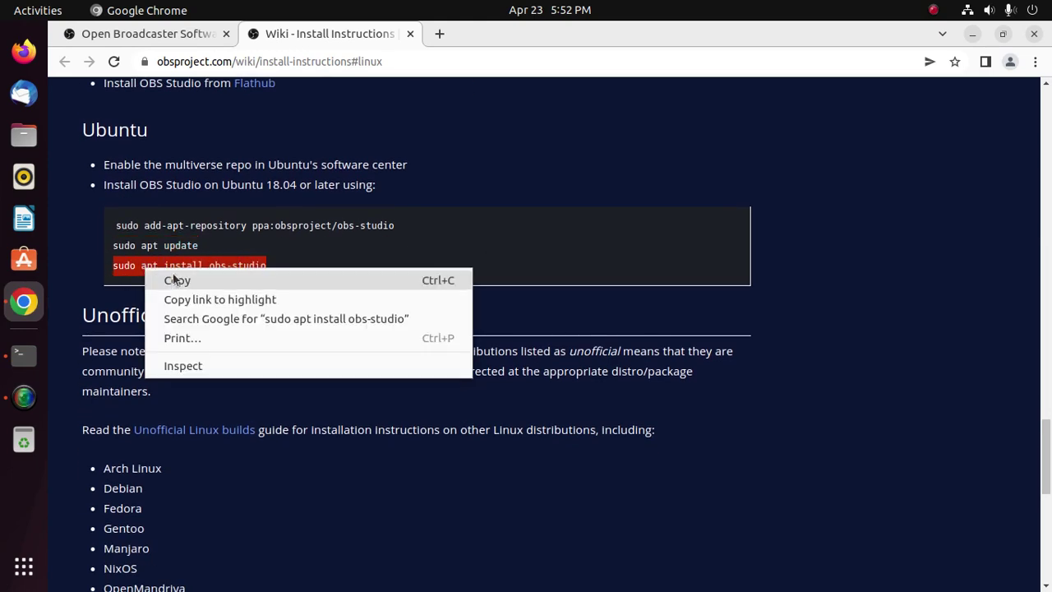
{"action": "left_click", "coordinate": [179, 280]}
- Run sudo apt install obs-studio in Terminal, confirm with Y, and un-maximize the window
{"action": "left_click", "coordinate": [23, 355]}
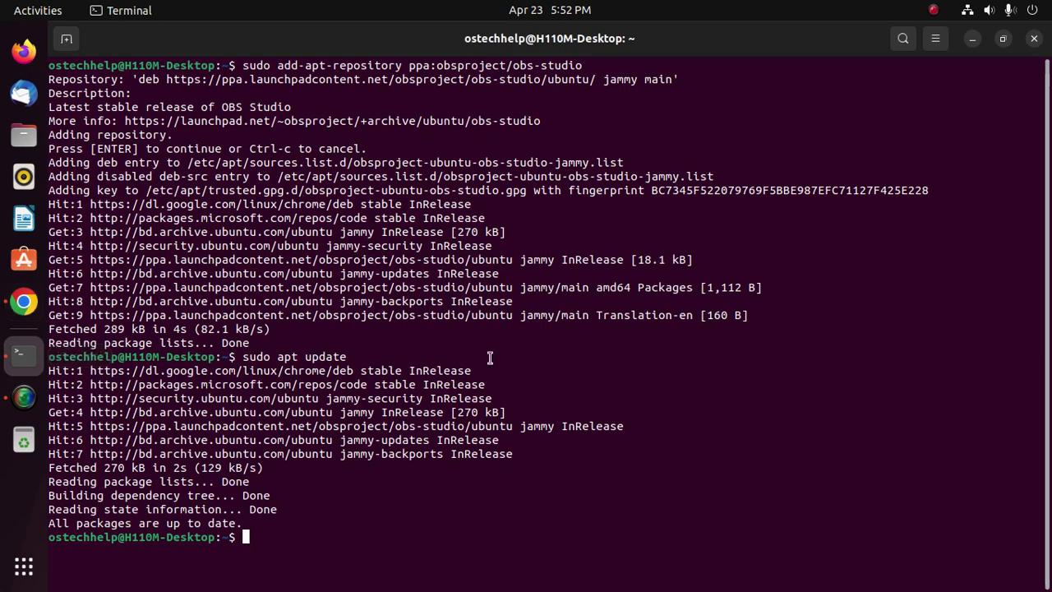
{"action": "right_click", "coordinate": [395, 530]}
{"action": "left_click", "coordinate": [434, 419]}
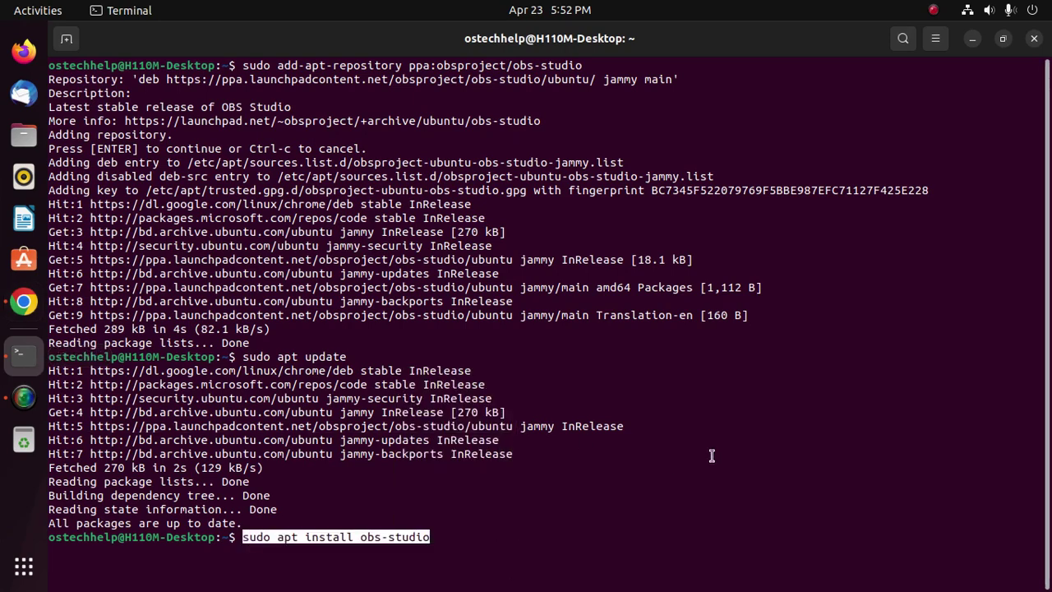
{"action": "key", "text": "Return"}
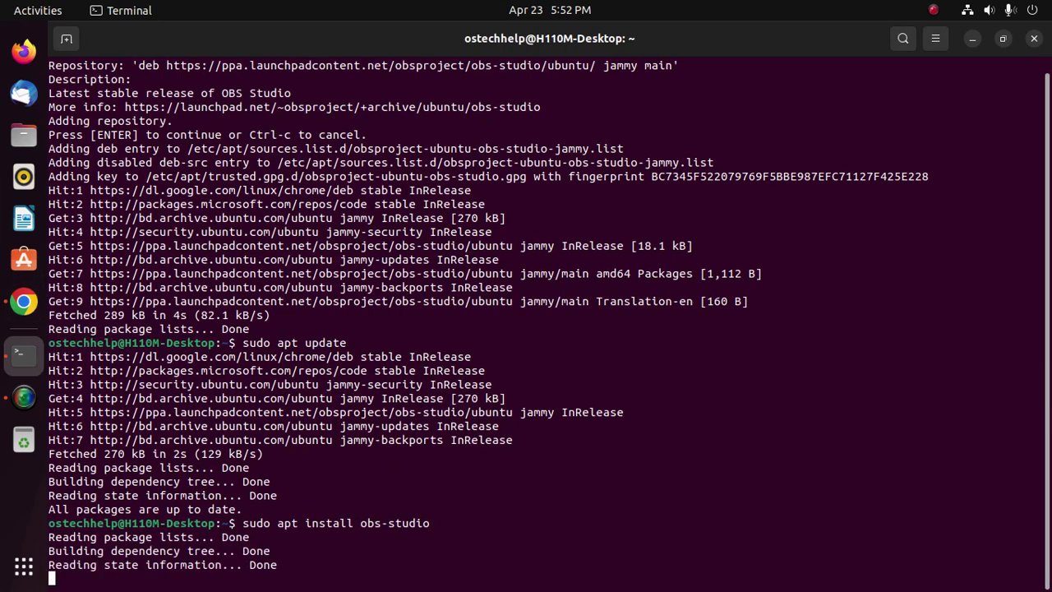
{"action": "type", "text": "Y"}
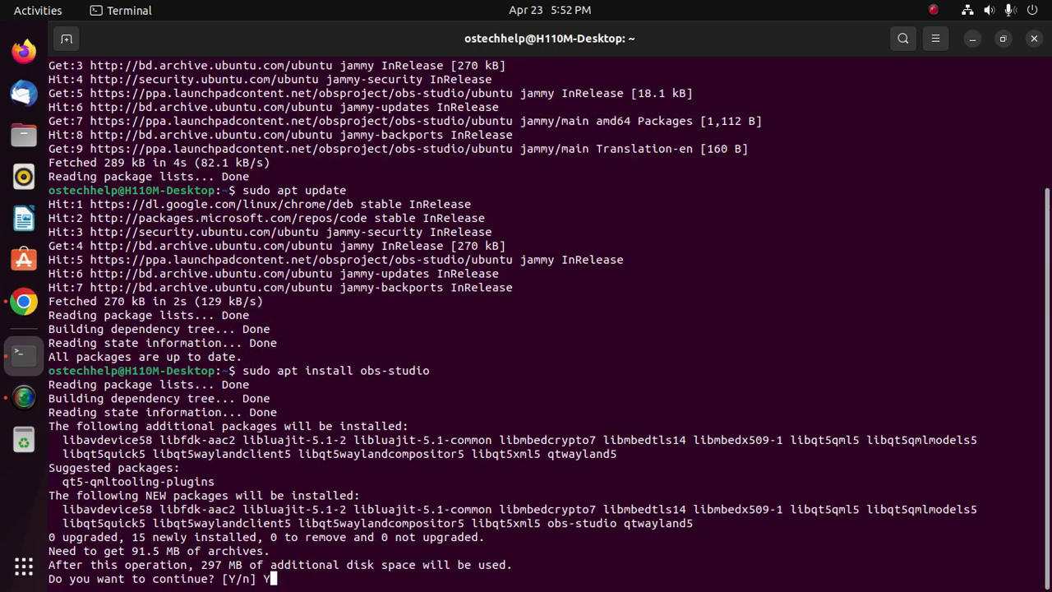
{"action": "key", "text": "Return"}
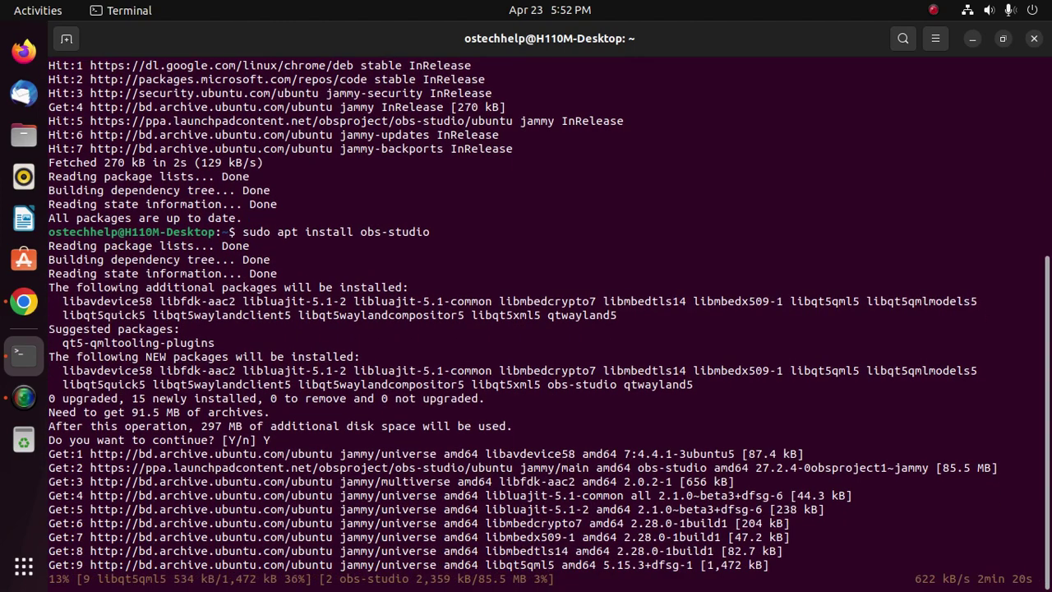
{"action": "key", "text": "super+Down"}
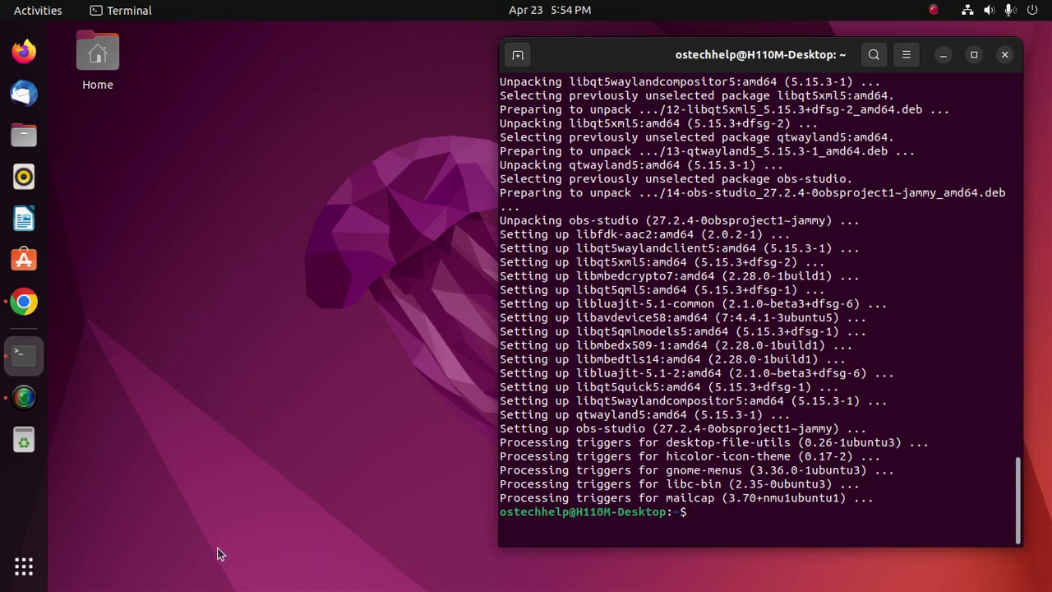
- Search the applications for 'ob' and start OBS Studio
{"action": "left_click", "coordinate": [28, 569]}
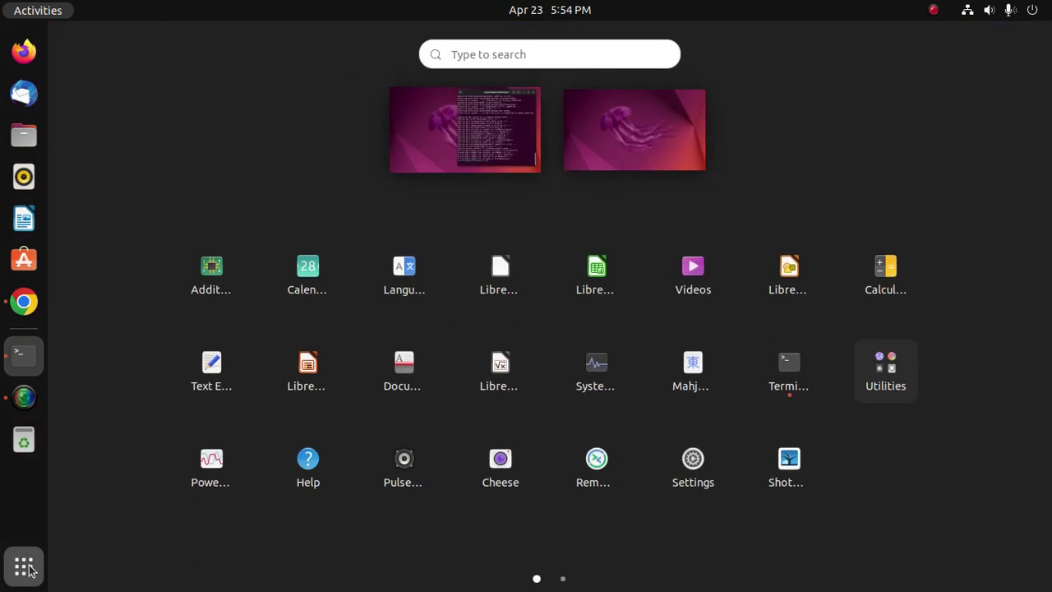
{"action": "type", "text": "ob"}
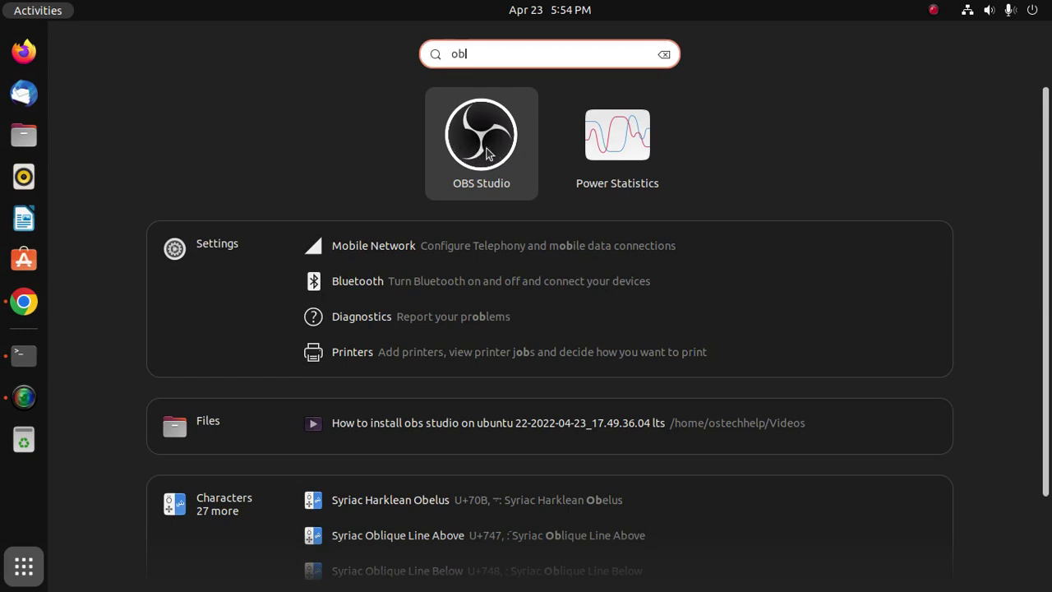
{"action": "left_click", "coordinate": [486, 153]}
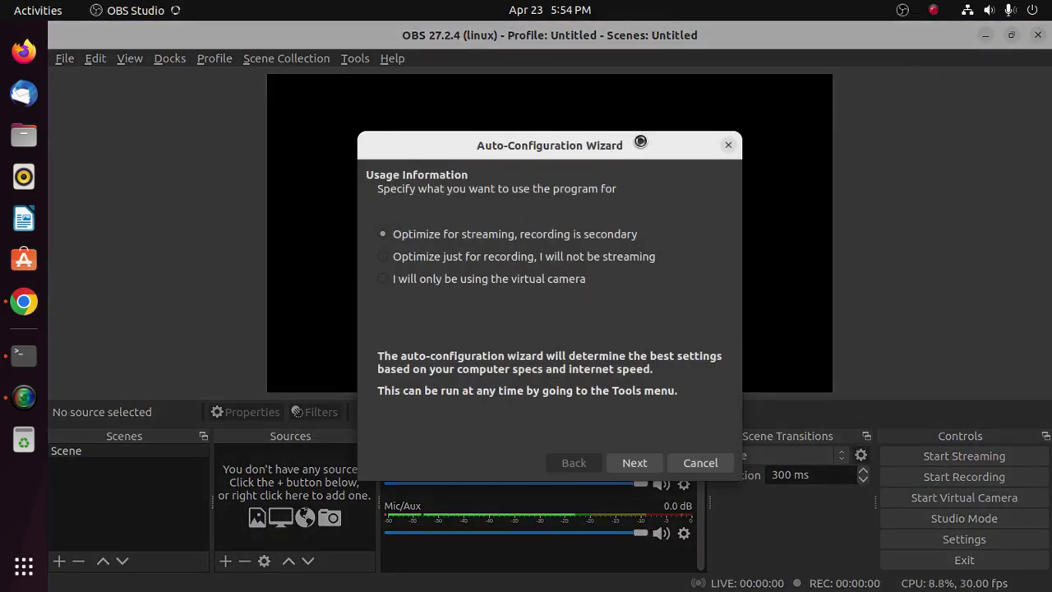
- Hide the Terminal and maximize the OBS Auto-Configuration Wizard window
{"action": "left_click_drag", "start_coordinate": [639, 140], "coordinate": [636, 83]}
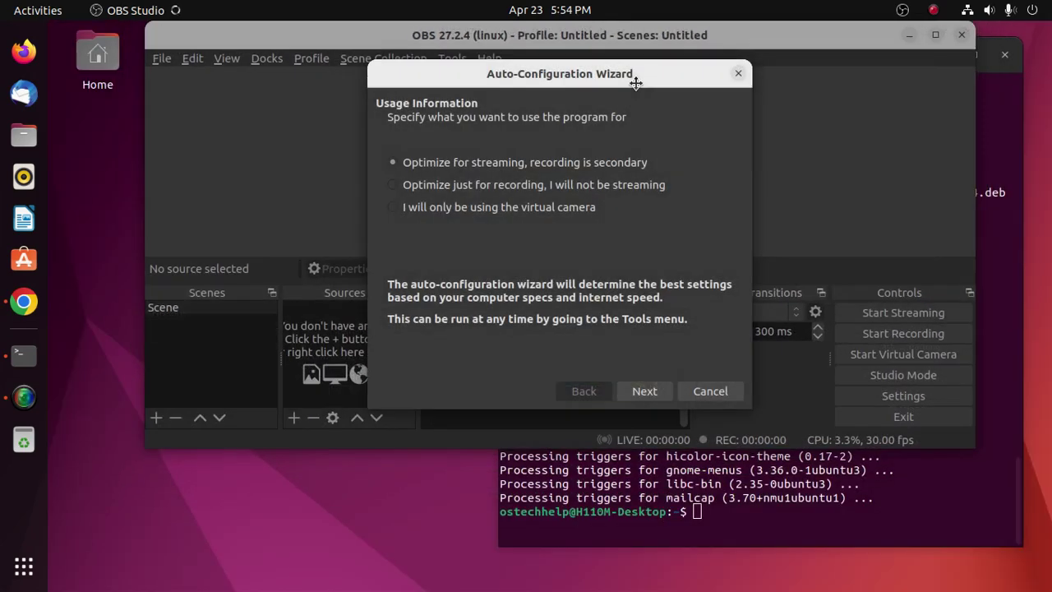
{"action": "left_click", "coordinate": [1012, 99]}
{"action": "left_click", "coordinate": [944, 55]}
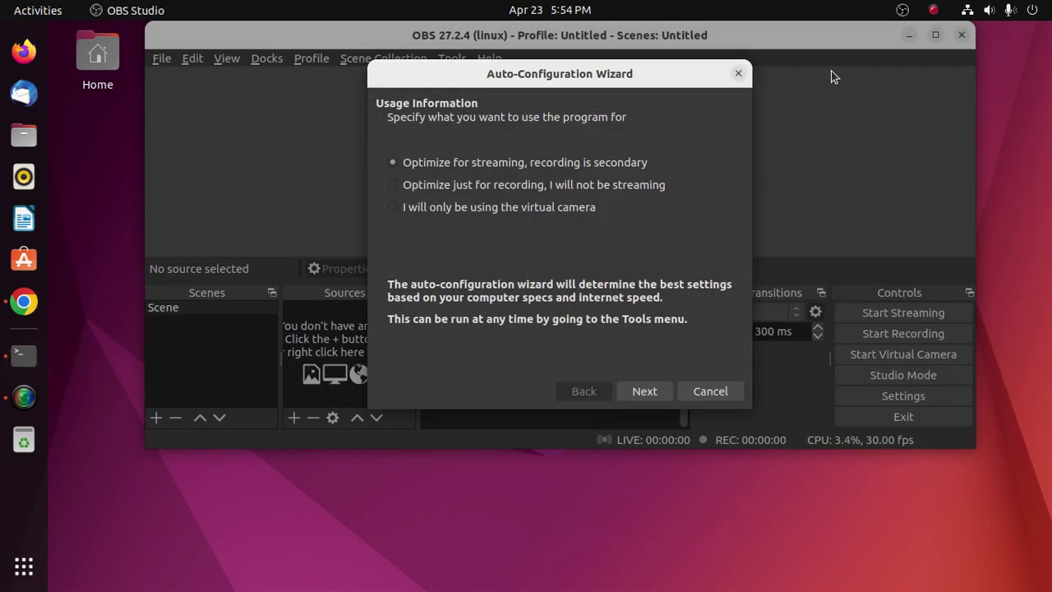
{"action": "left_click", "coordinate": [935, 35]}
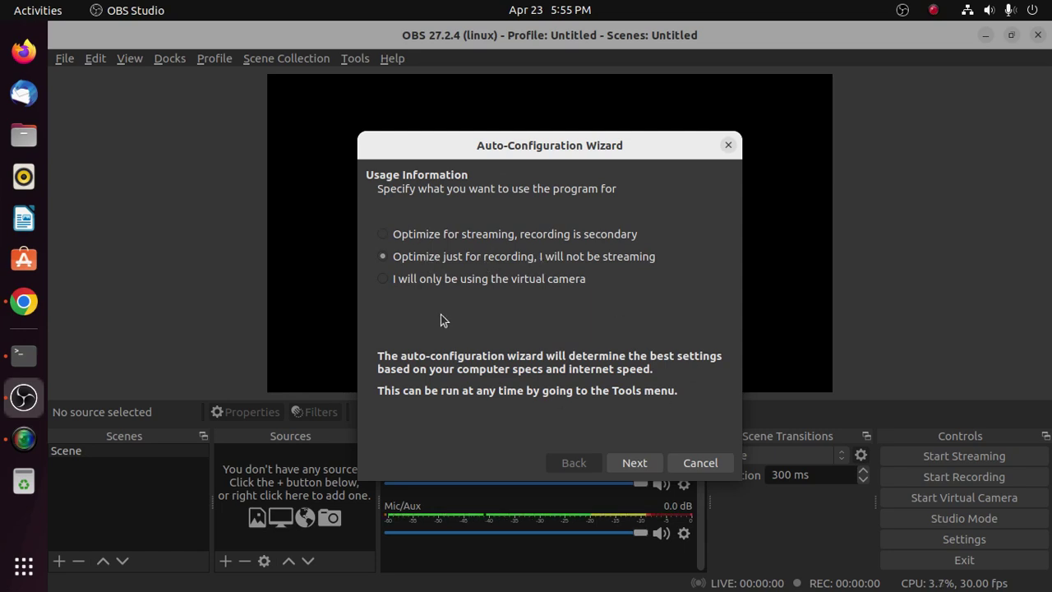
- Run the wizard for recording only and apply its 1366x768, 853x480, 30 FPS settings
{"action": "left_click", "coordinate": [645, 463]}
{"action": "left_click", "coordinate": [650, 464]}
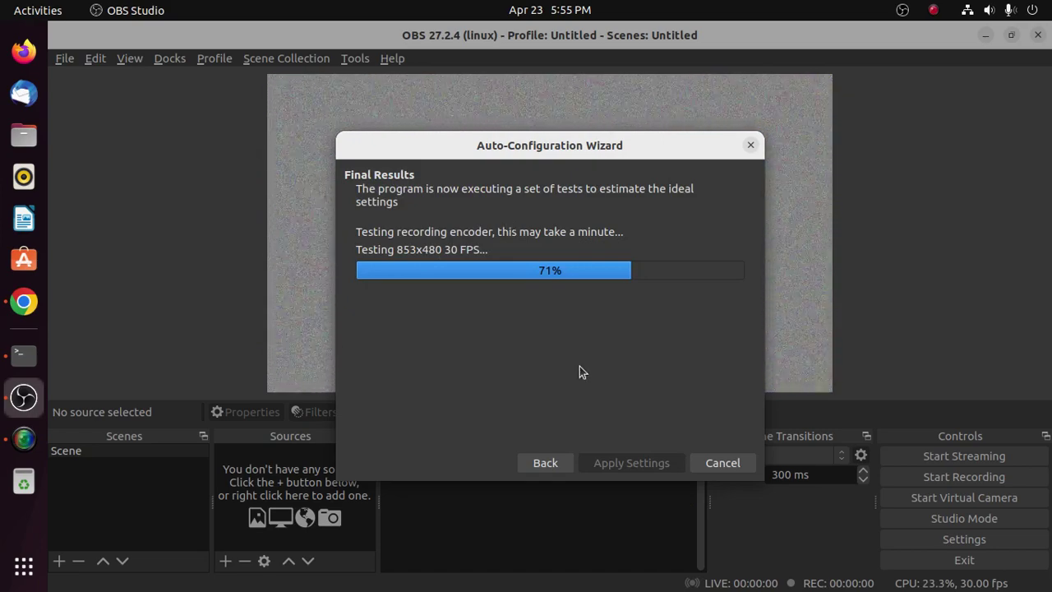
{"action": "left_click", "coordinate": [1012, 34]}
{"action": "left_click", "coordinate": [870, 35]}
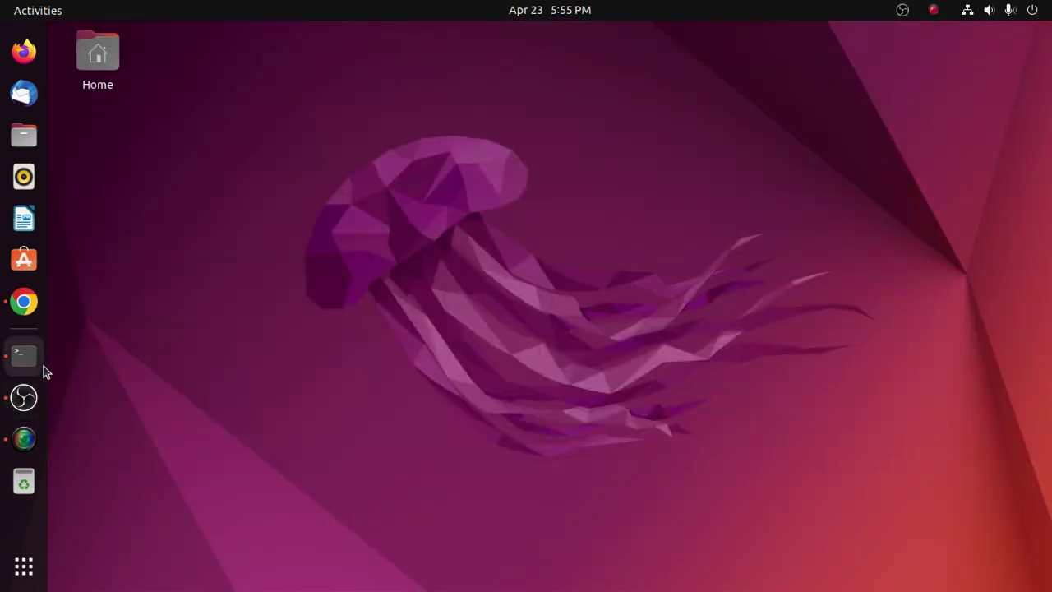
{"action": "left_click", "coordinate": [30, 396]}
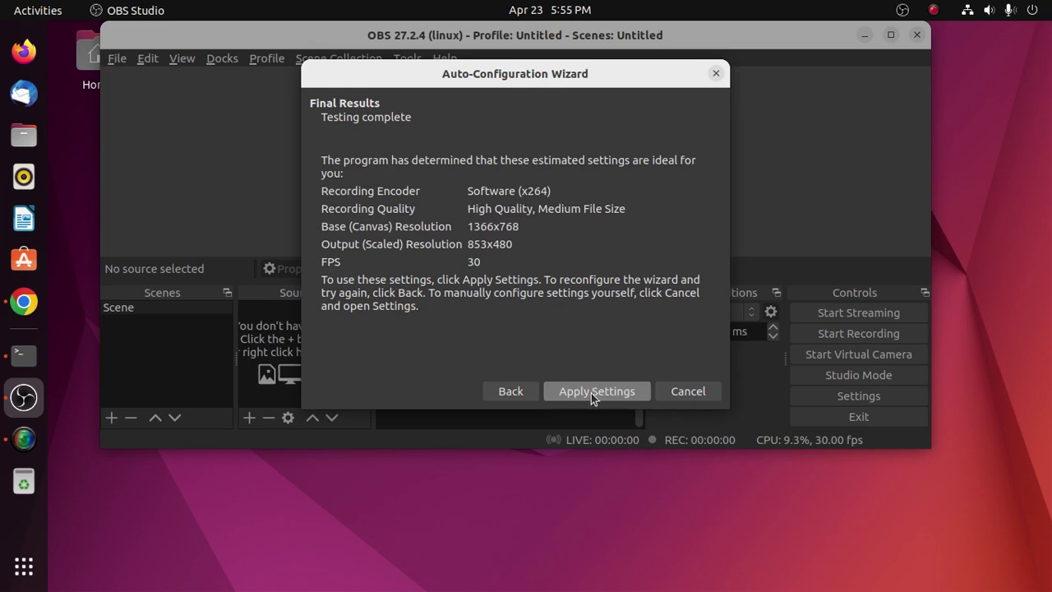
{"action": "left_click", "coordinate": [591, 393]}
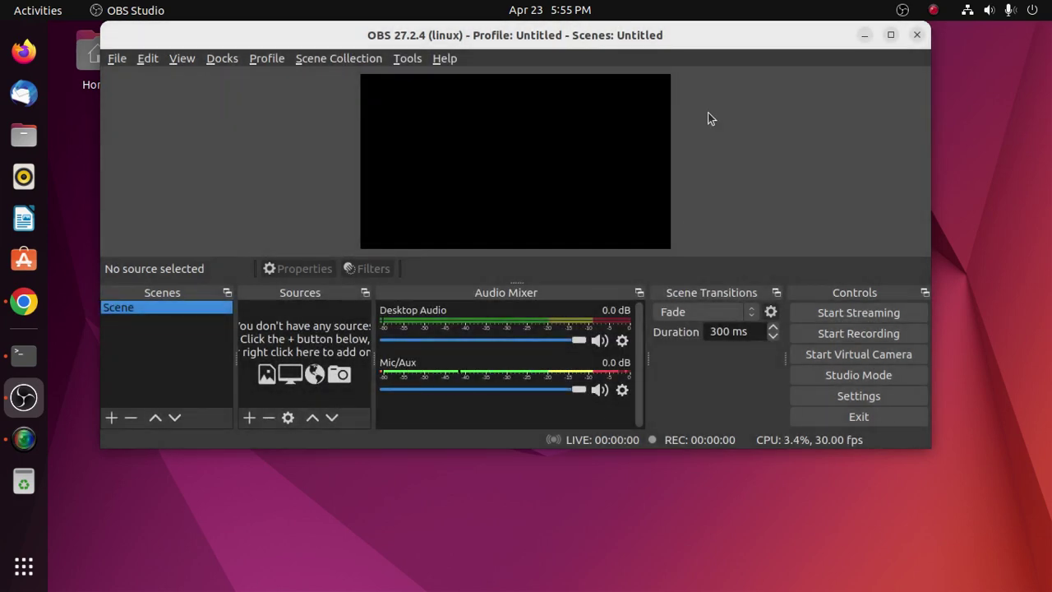
- Maximize OBS and add a Screen Capture (XSHM) source with default properties
{"action": "left_click", "coordinate": [890, 35]}
{"action": "left_click", "coordinate": [225, 560]}
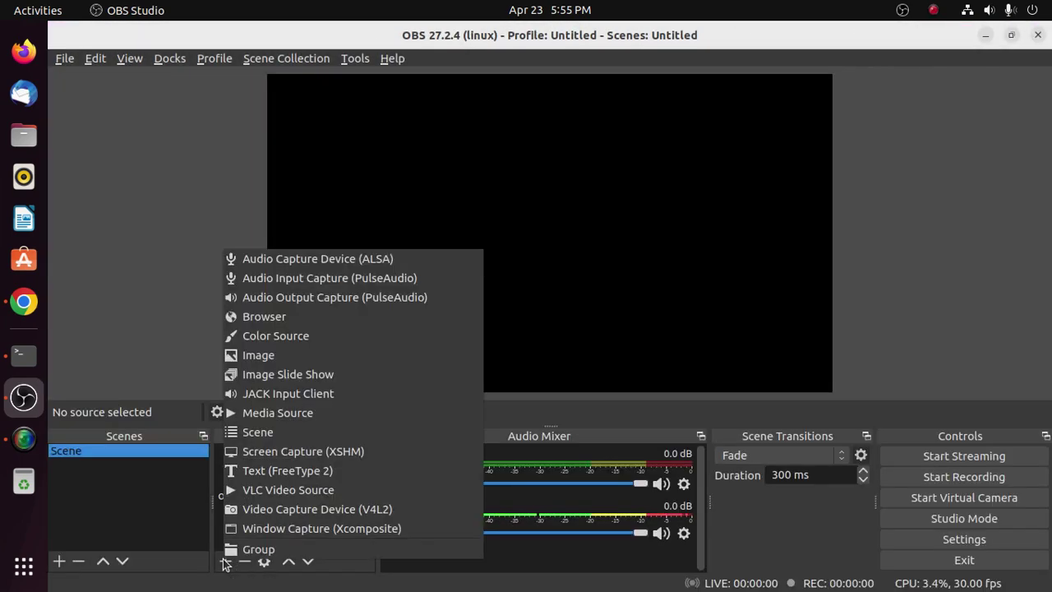
{"action": "left_click", "coordinate": [292, 452]}
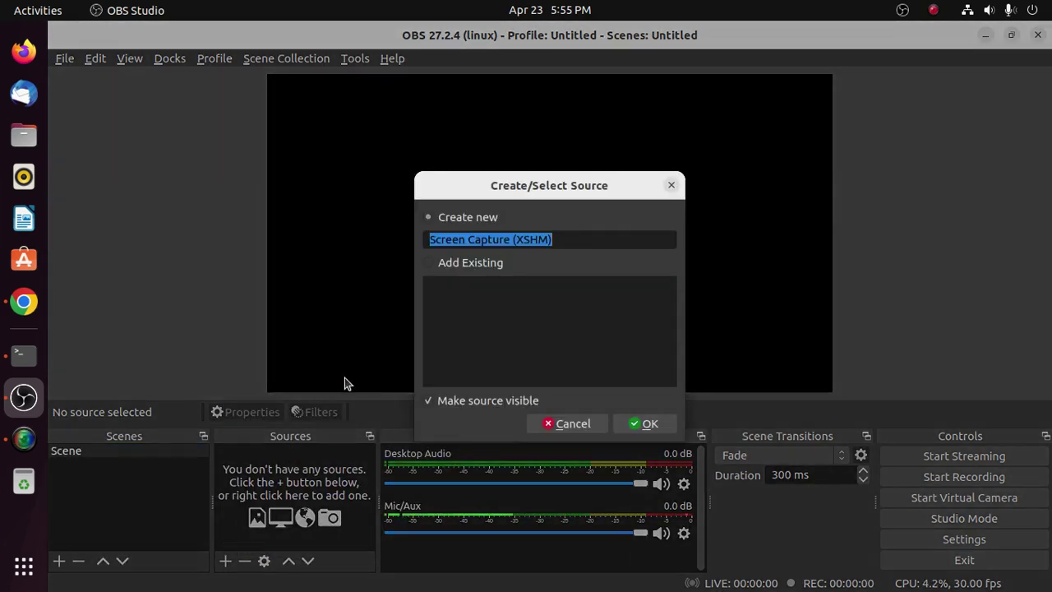
{"action": "left_click", "coordinate": [649, 424]}
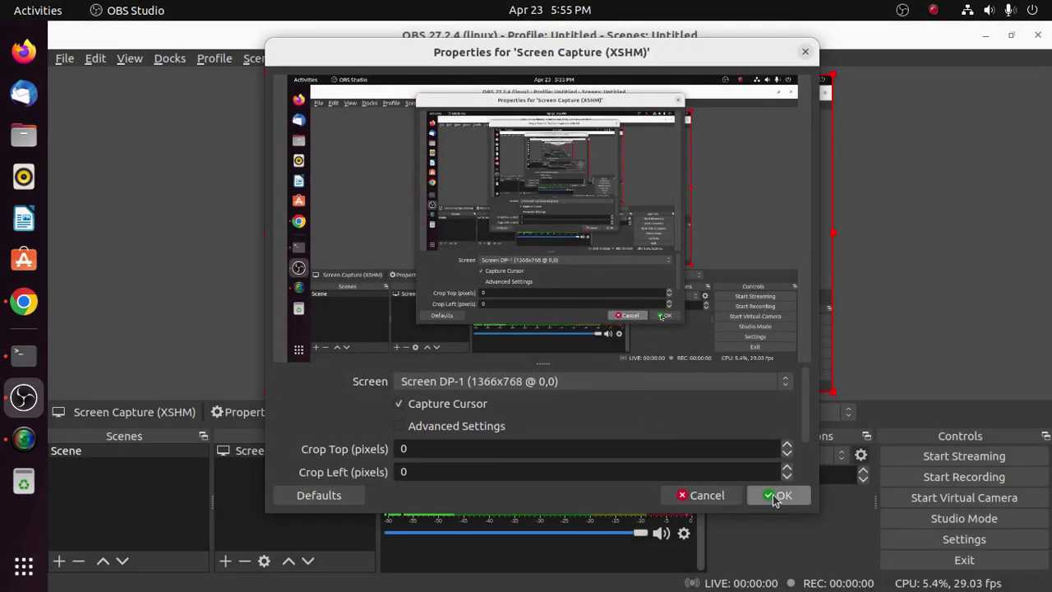
{"action": "left_click", "coordinate": [806, 500]}
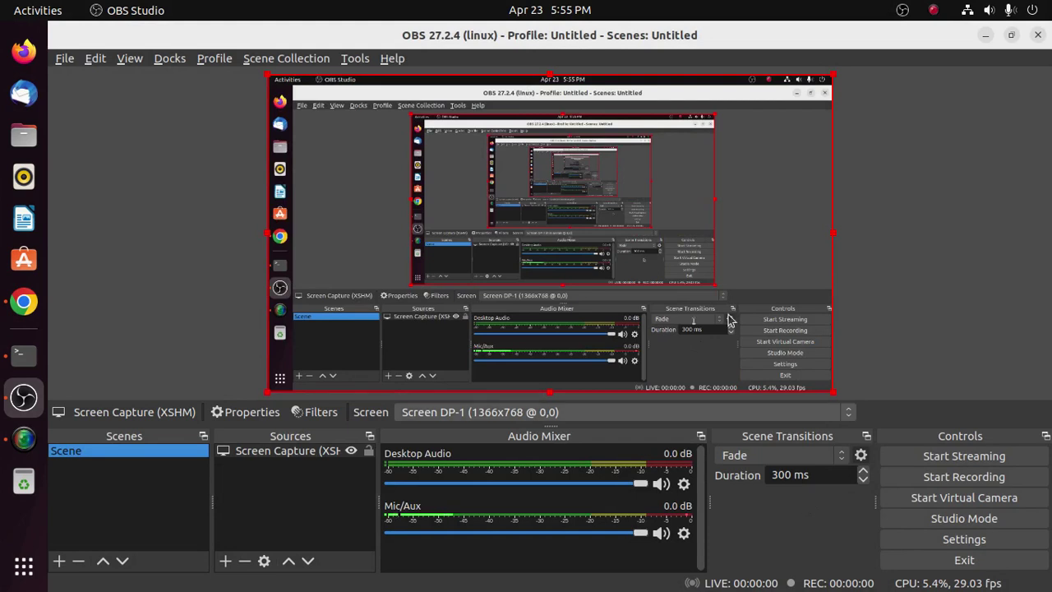